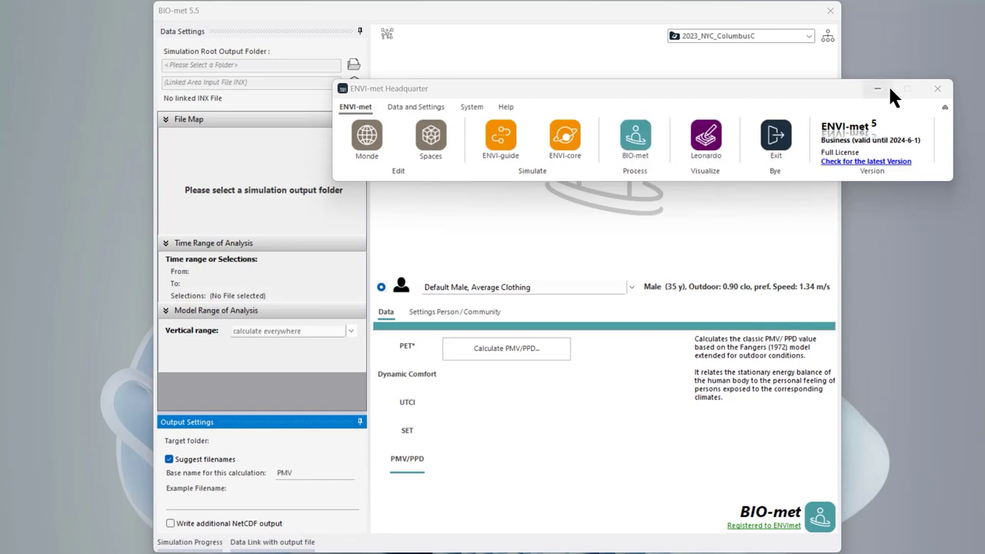
Close the ENVI-met Headquarter window and load the 2023_NYC_ColumbusC project folder as the simulation root output folder.
click(937, 89)
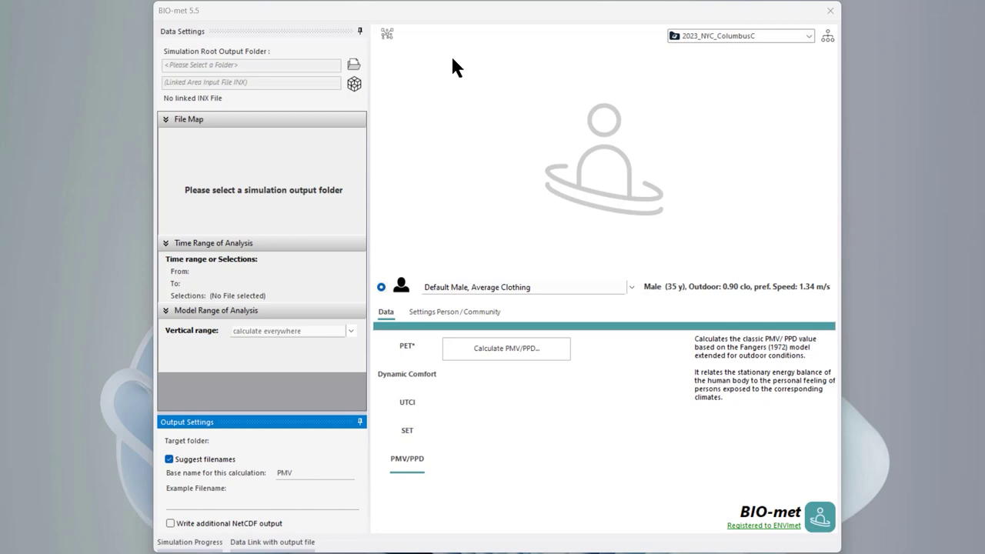
click(353, 64)
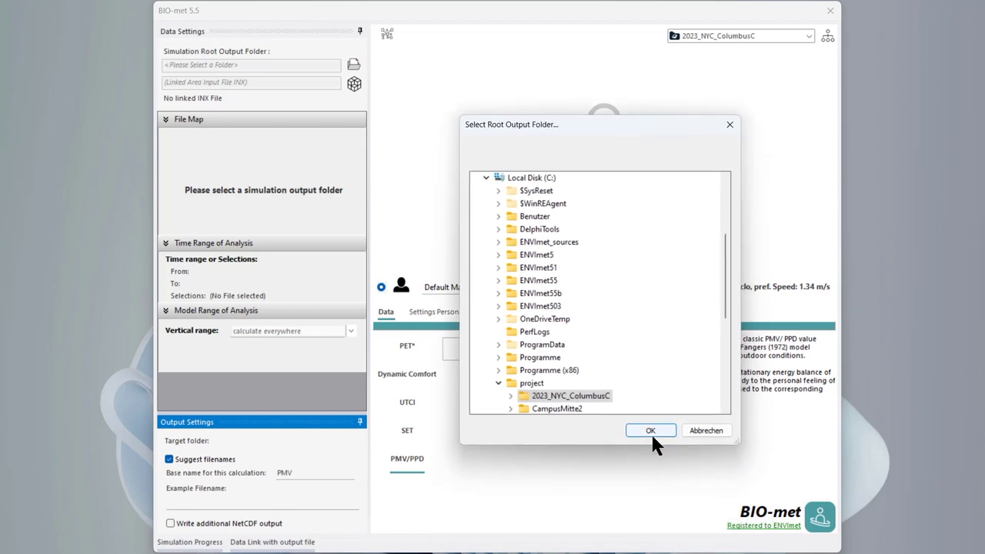
click(650, 430)
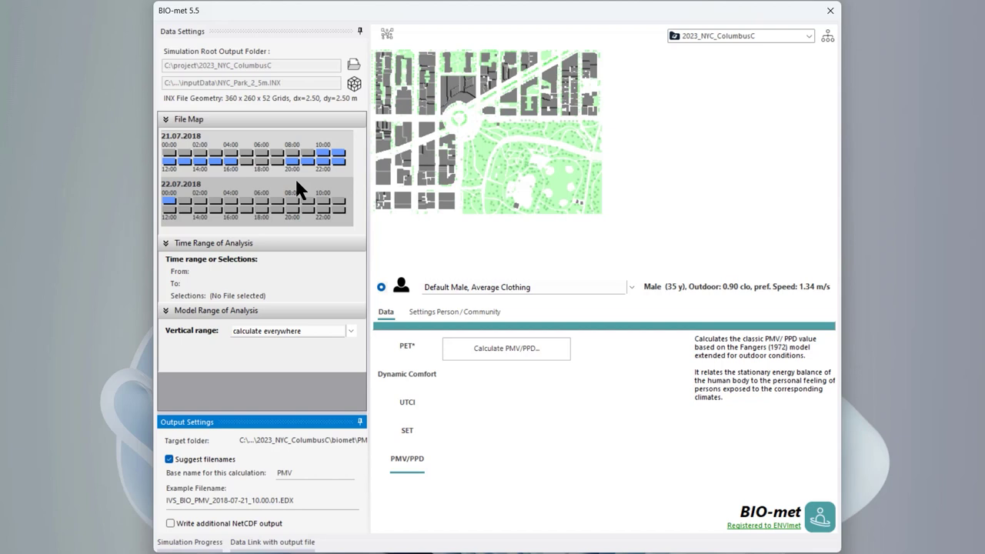
Select the 14:00 output of 21.07.2018 for analysis and start the Dynamic Thermal comfort module.
click(200, 162)
click(416, 373)
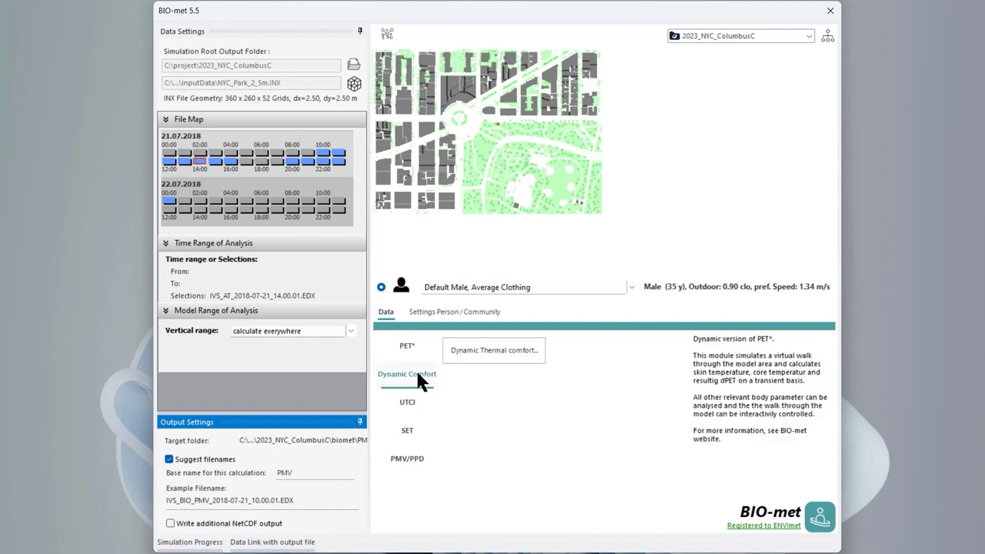
click(500, 349)
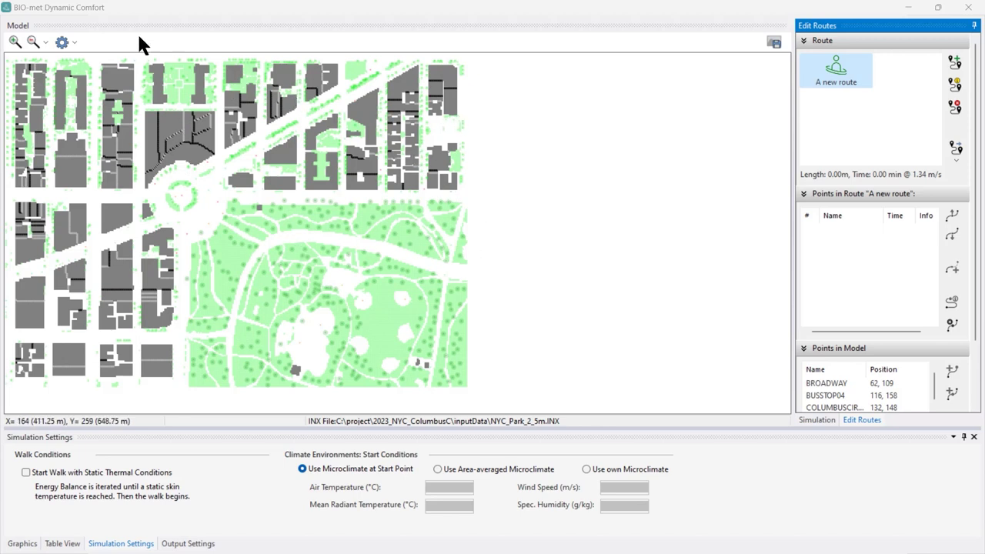
Display the 14.00.01 21.07.2018 Air Temperature data on the model map and show its colour legend.
click(14, 42)
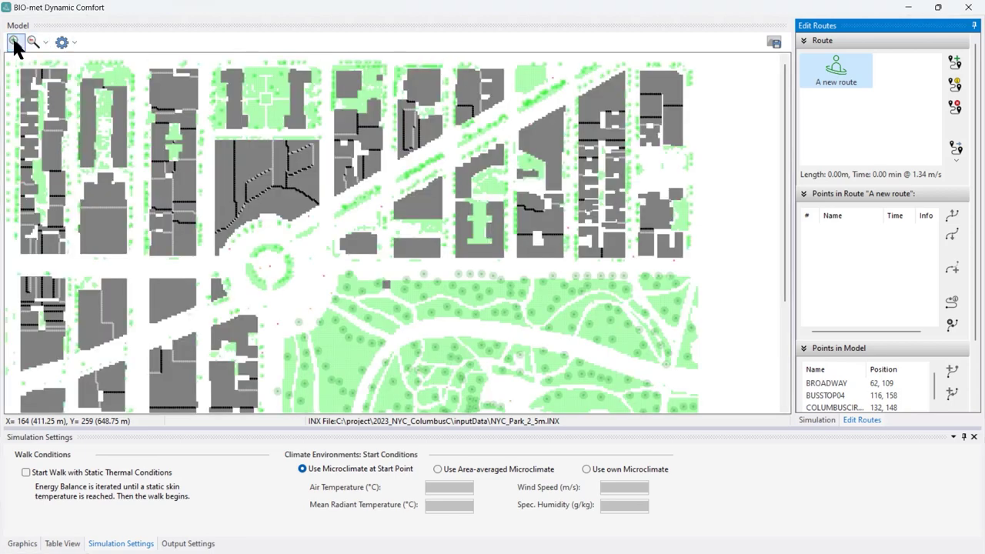
click(14, 42)
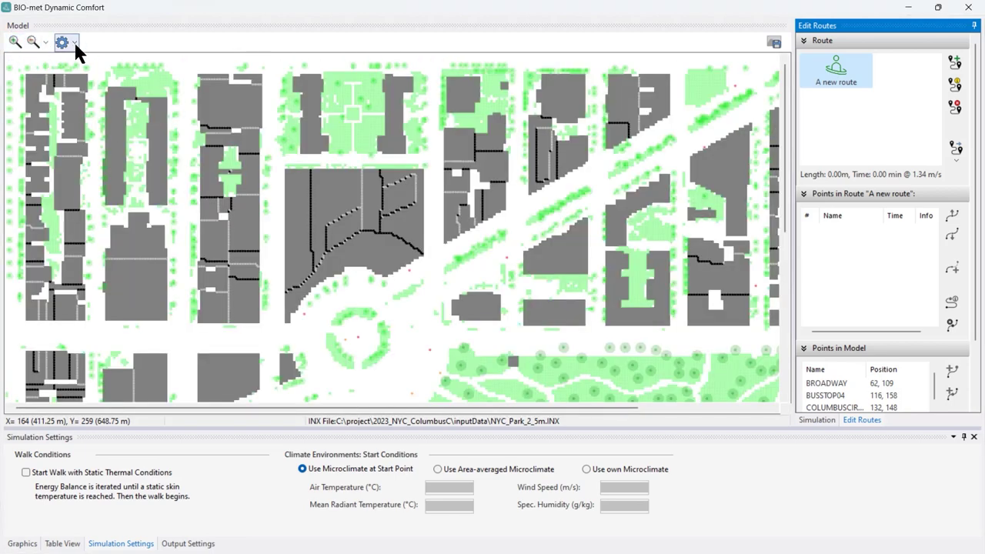
click(74, 40)
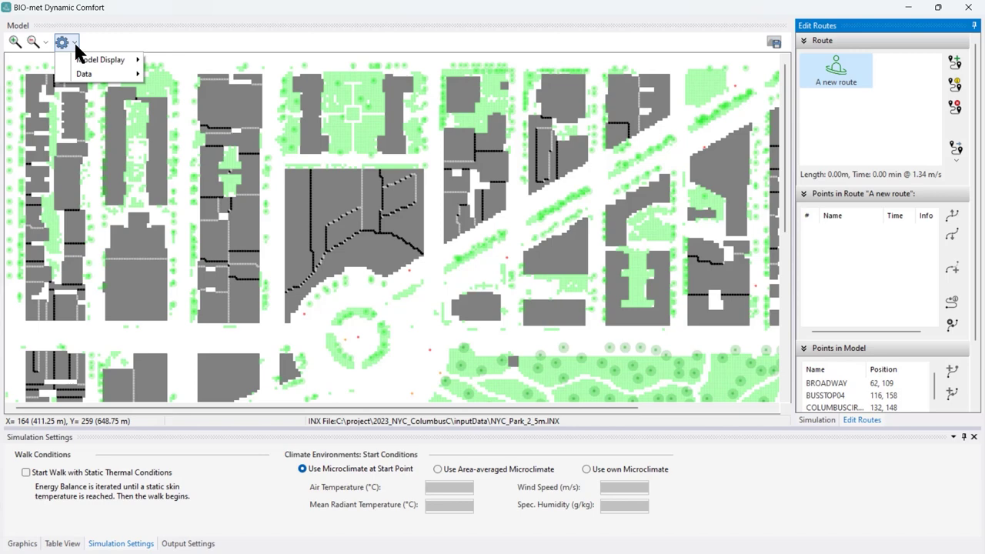
mouse_move(86, 74)
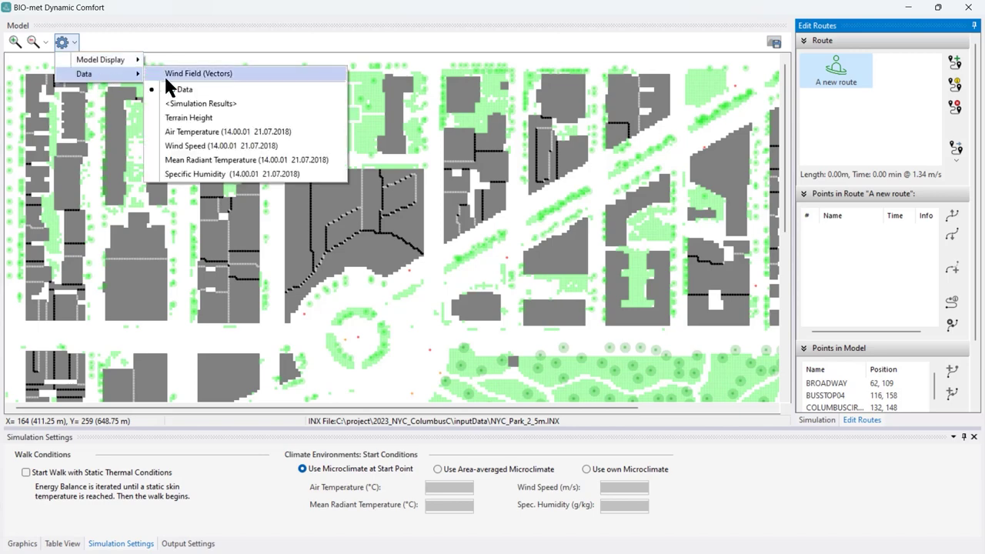
click(235, 132)
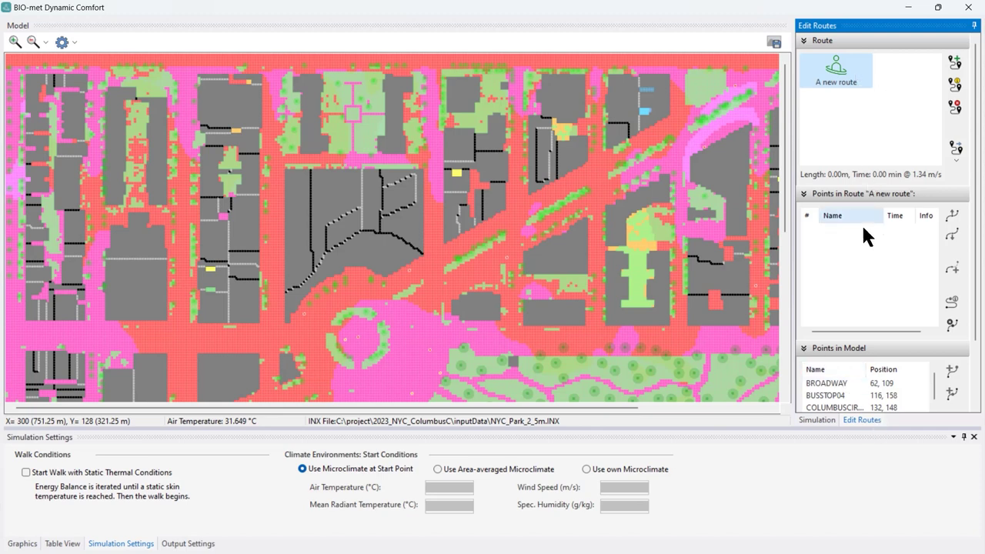
click(813, 419)
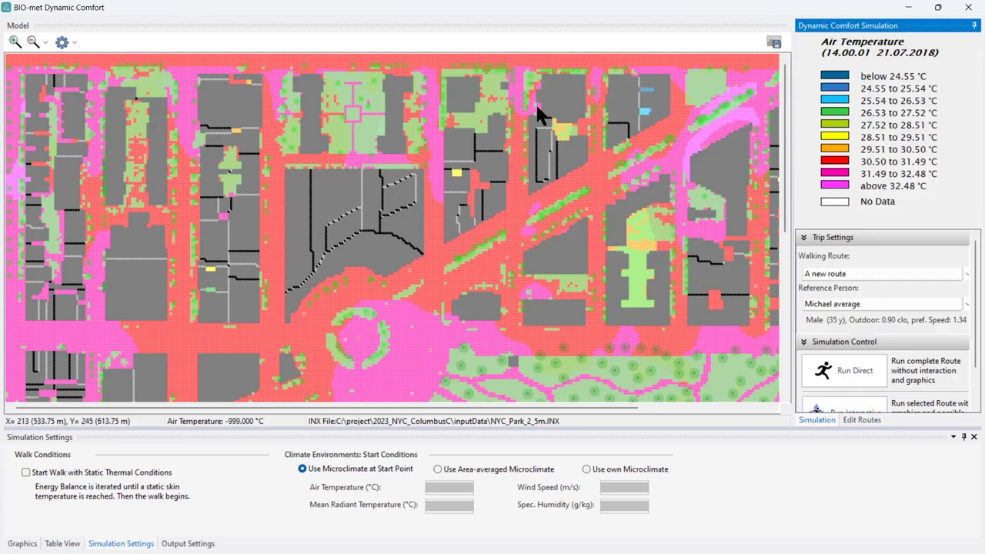
Show the Mean Radiant Temperature data for 14.00.01 21.07.2018 across the whole model area.
click(33, 38)
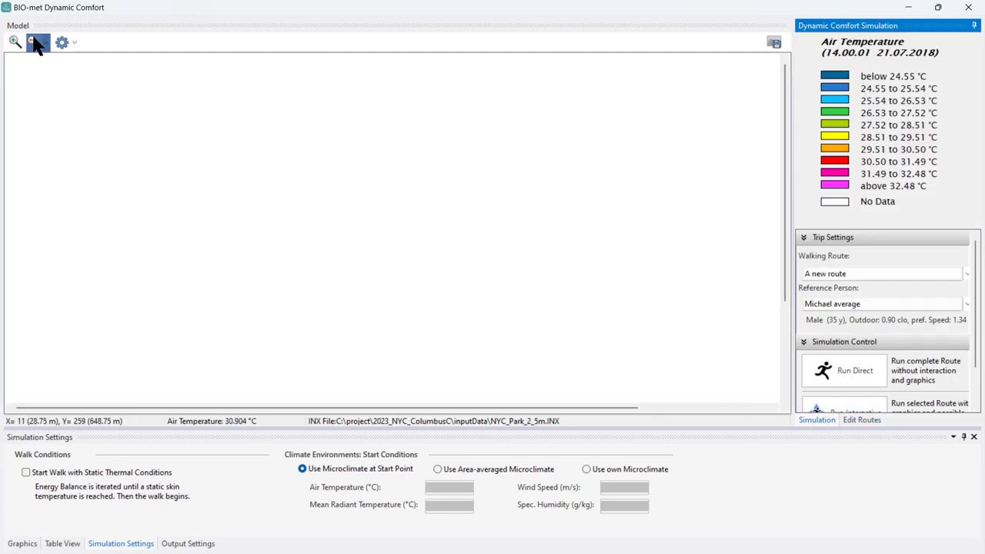
click(33, 39)
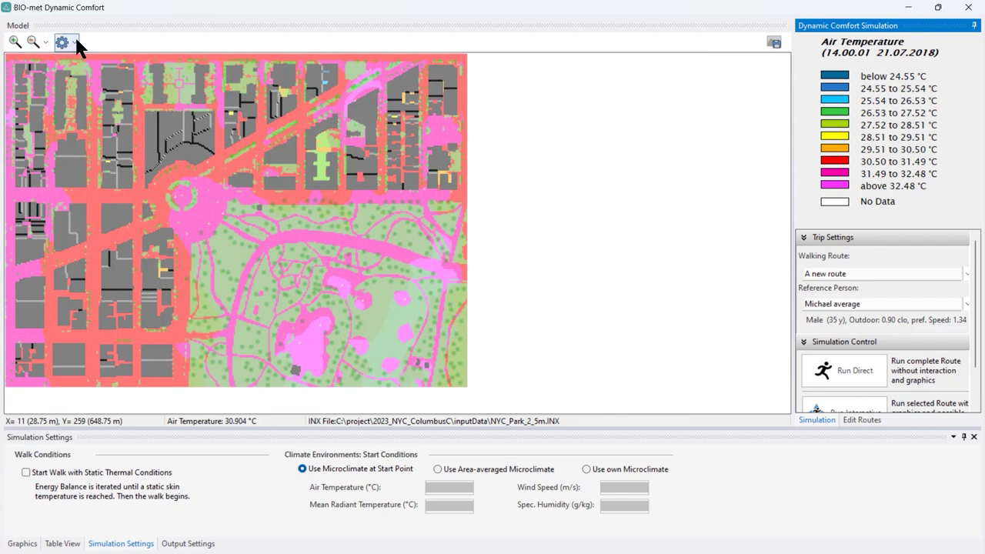
click(75, 39)
mouse_move(112, 68)
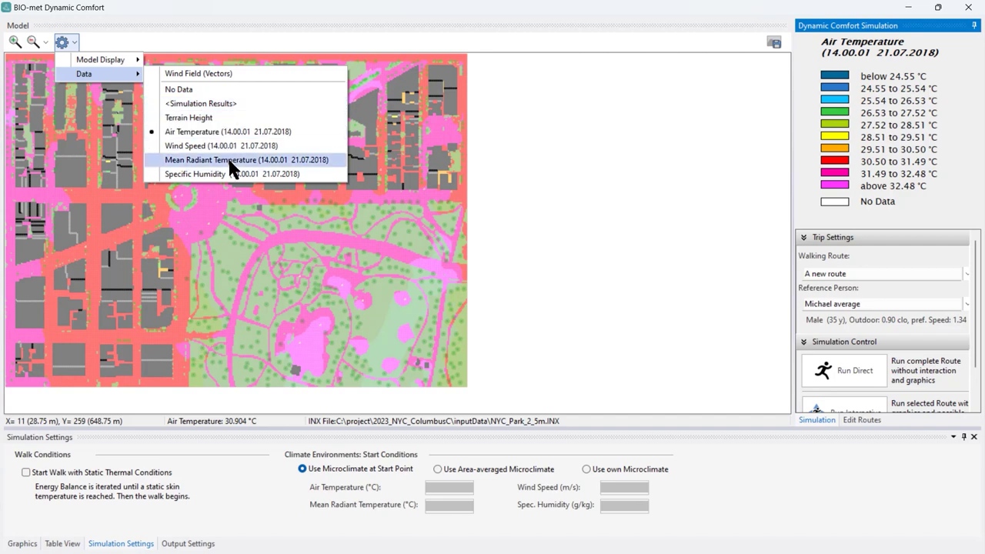
click(230, 163)
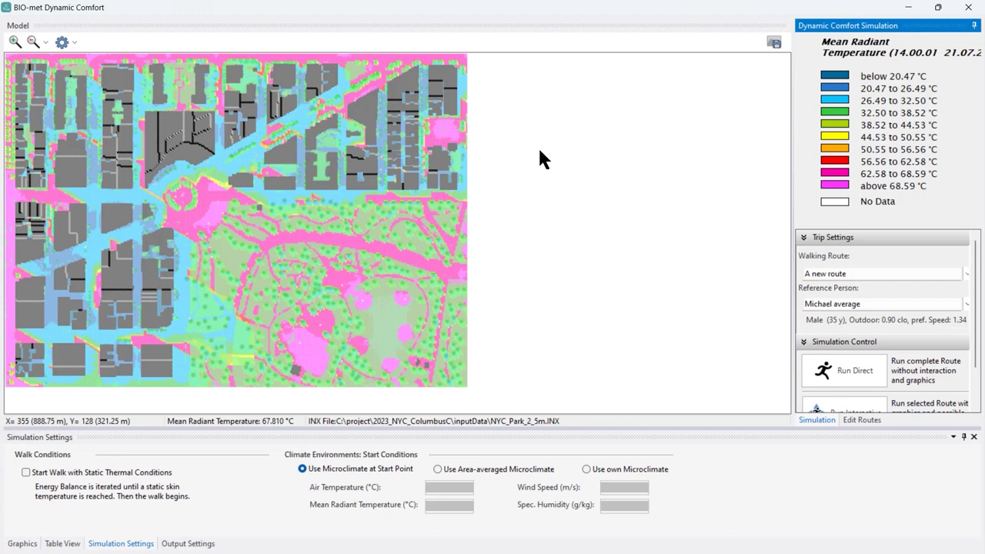
Set the model map's data display to No Data.
click(76, 45)
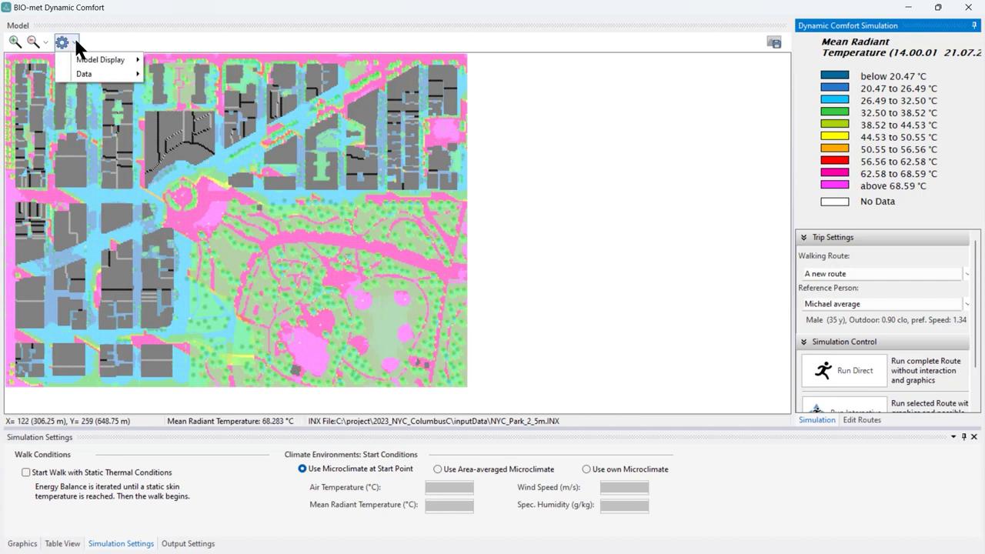
mouse_move(91, 71)
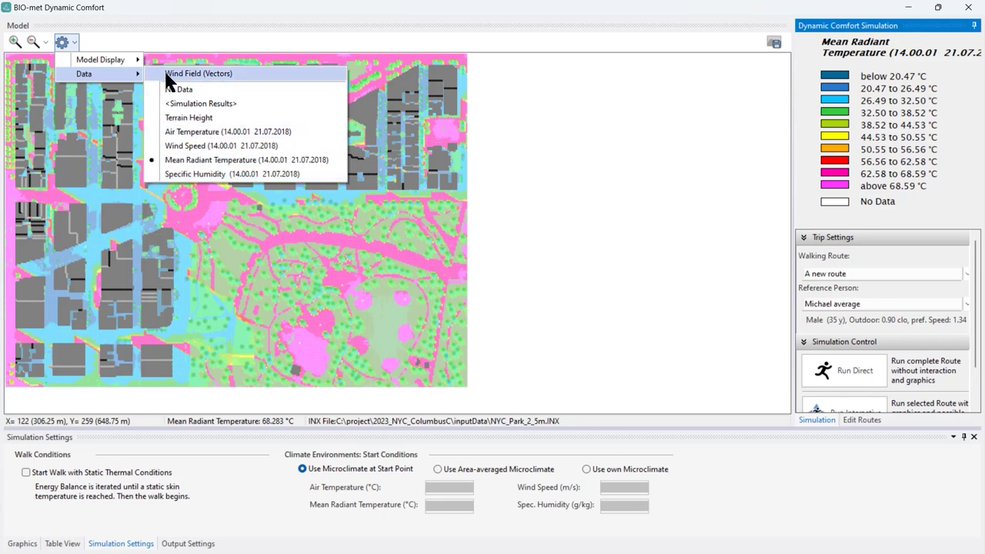
click(193, 91)
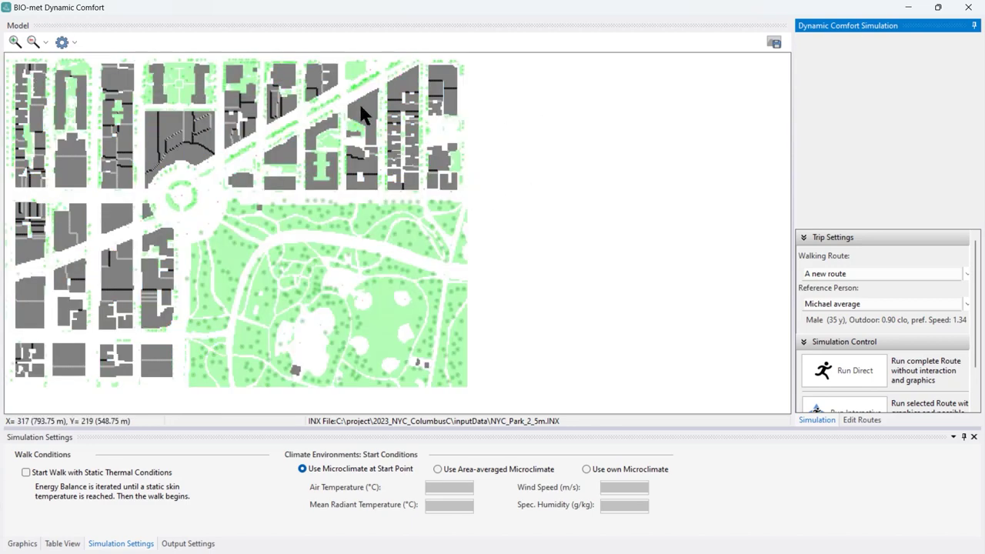
Locate the predefined model points BUSSTOP04 and BROADWAY on the map around the traffic circle while editing routes.
click(17, 43)
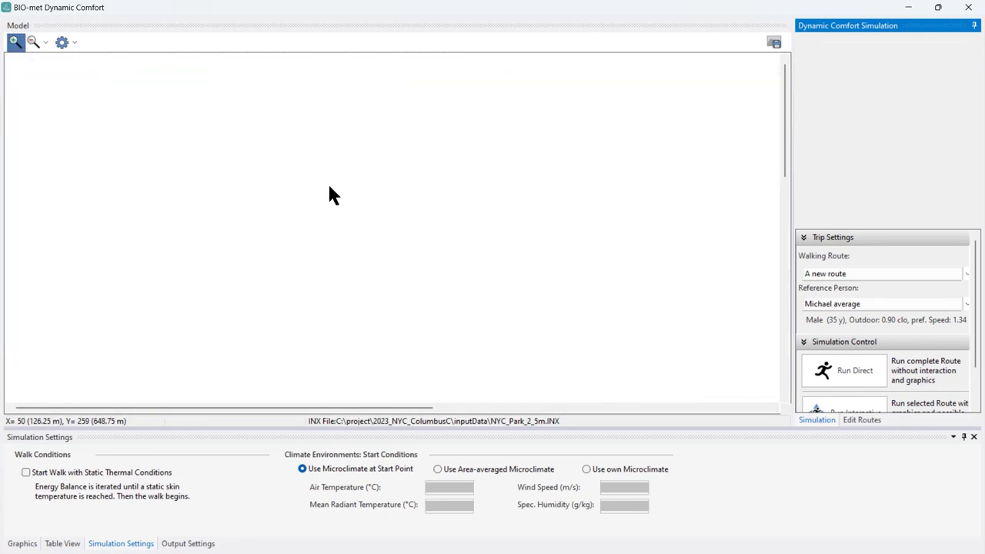
click(329, 193)
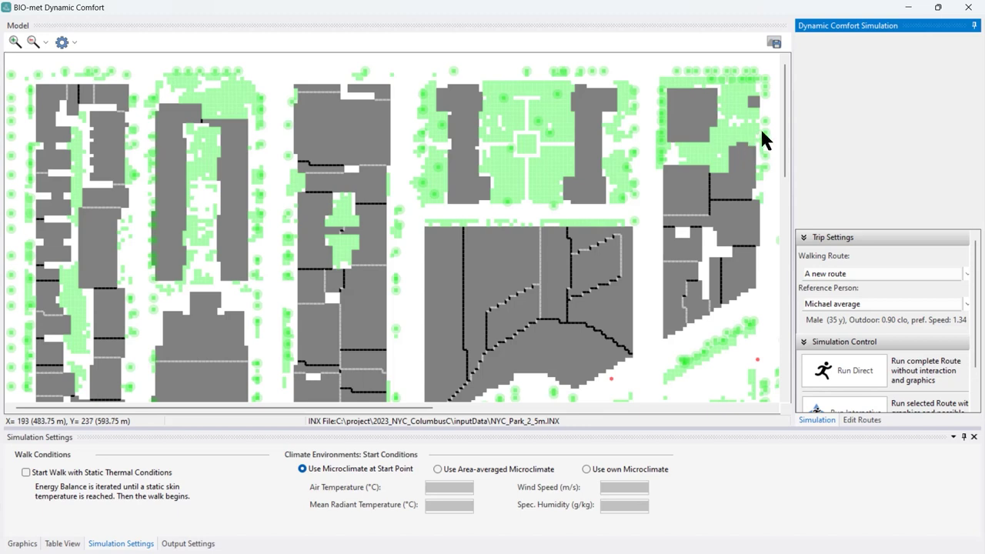
drag(778, 108, 777, 190)
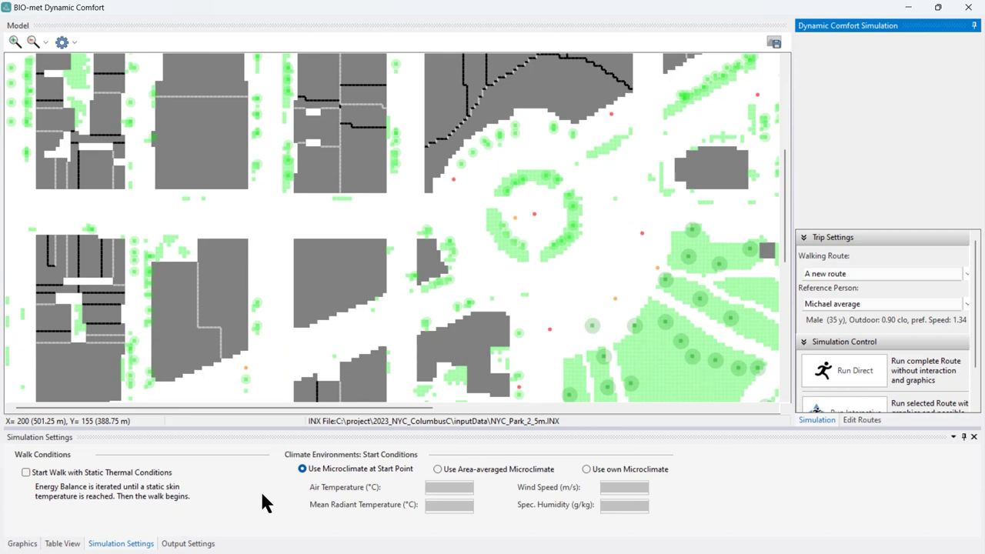
click(862, 420)
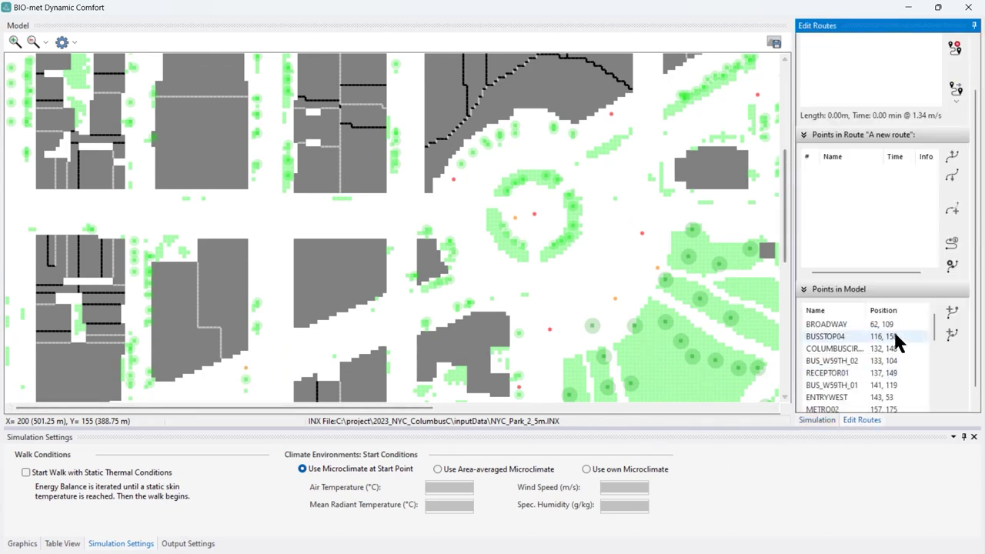
scroll(932, 327, down, 1)
drag(934, 332, 928, 300)
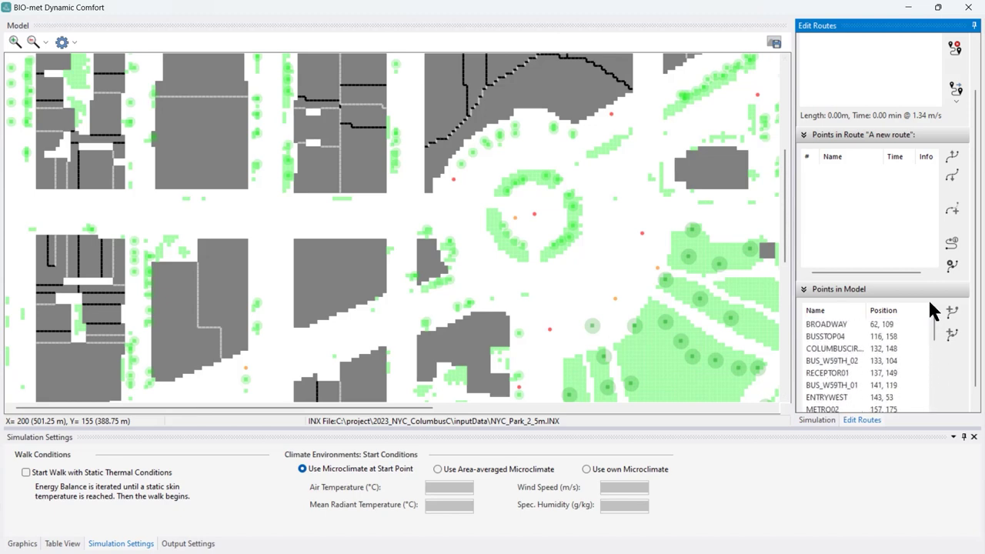
click(453, 180)
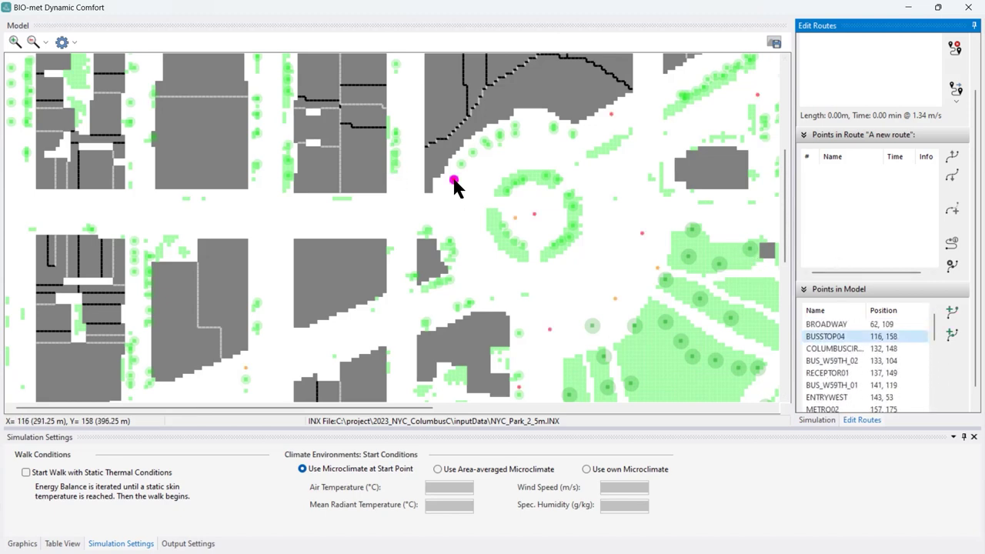
click(826, 326)
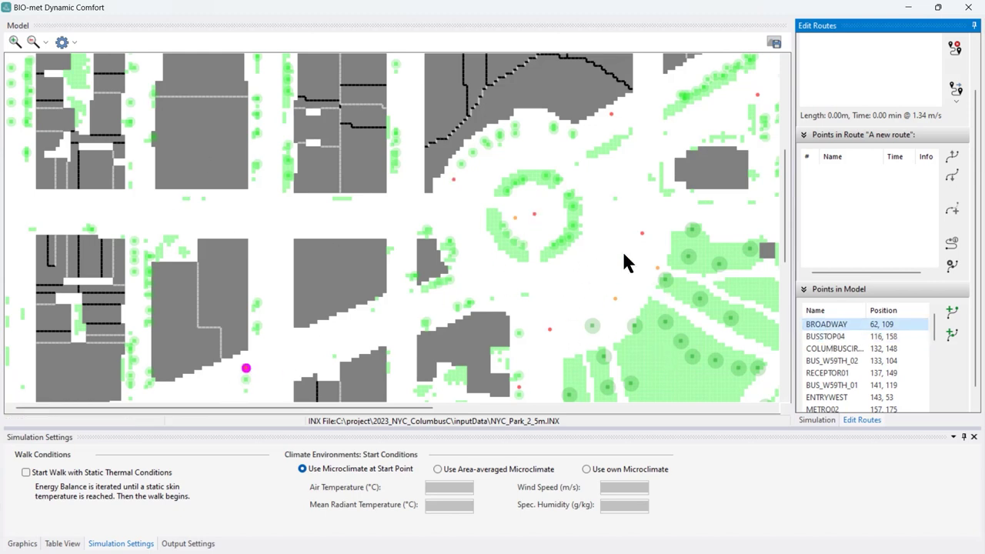
Highlight the METRO02 point north of the traffic circle and examine the points towards the park.
drag(787, 111, 786, 156)
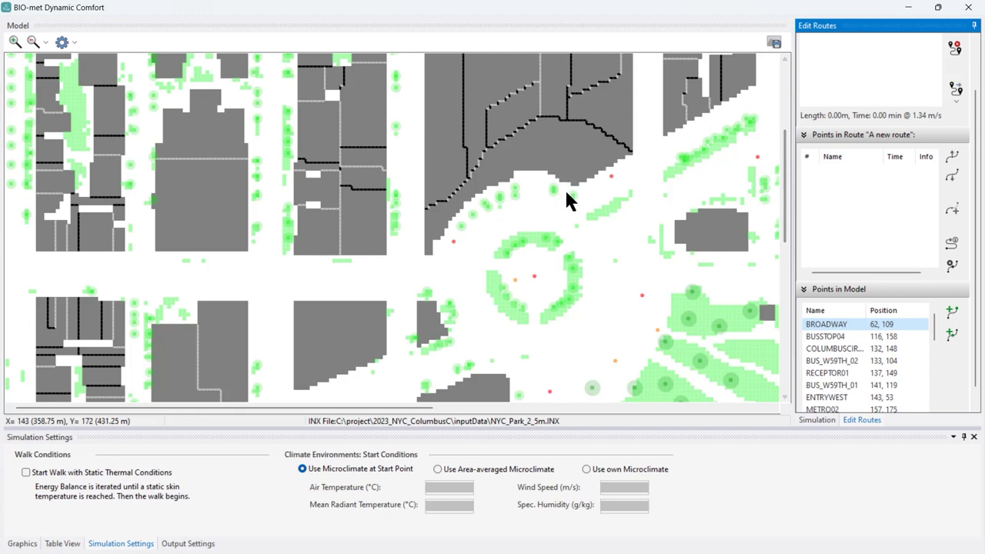
click(610, 176)
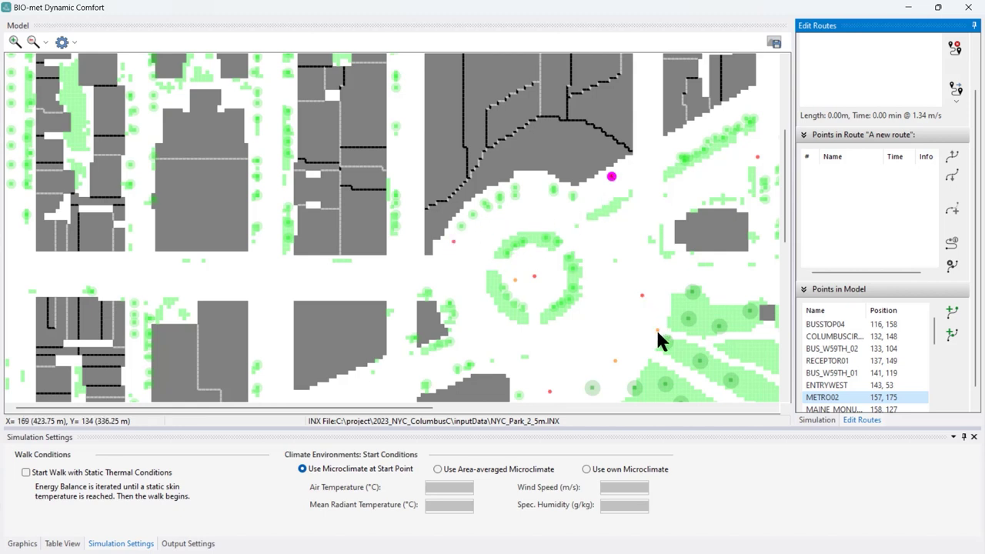
scroll(786, 203, down, 3)
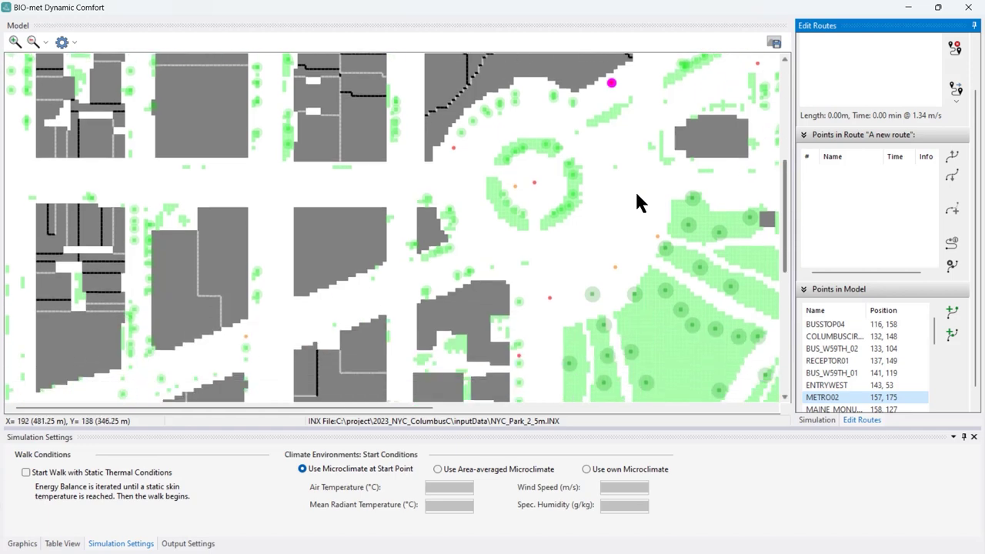
click(31, 42)
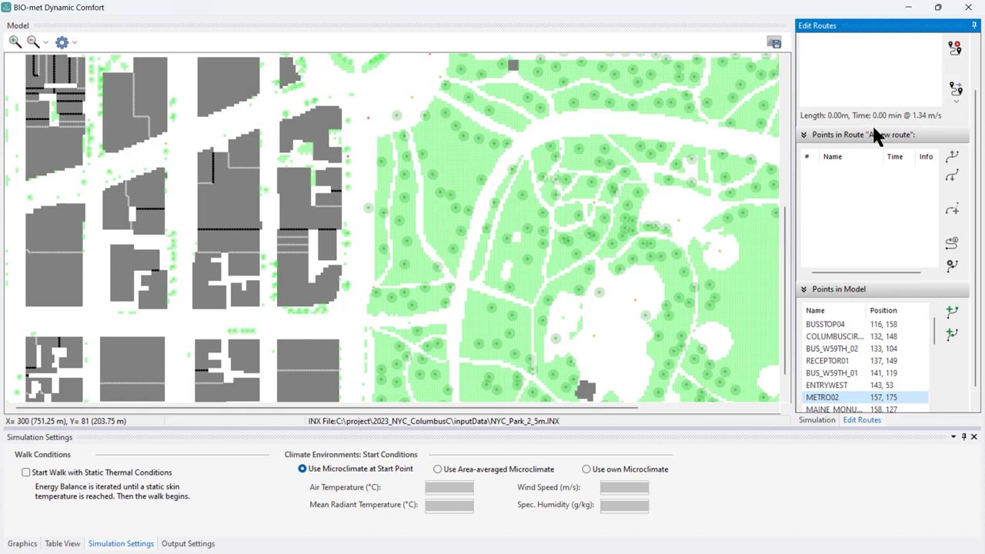
Create a new walking route named "Visit to Park" with a green colour.
drag(976, 92, 972, 46)
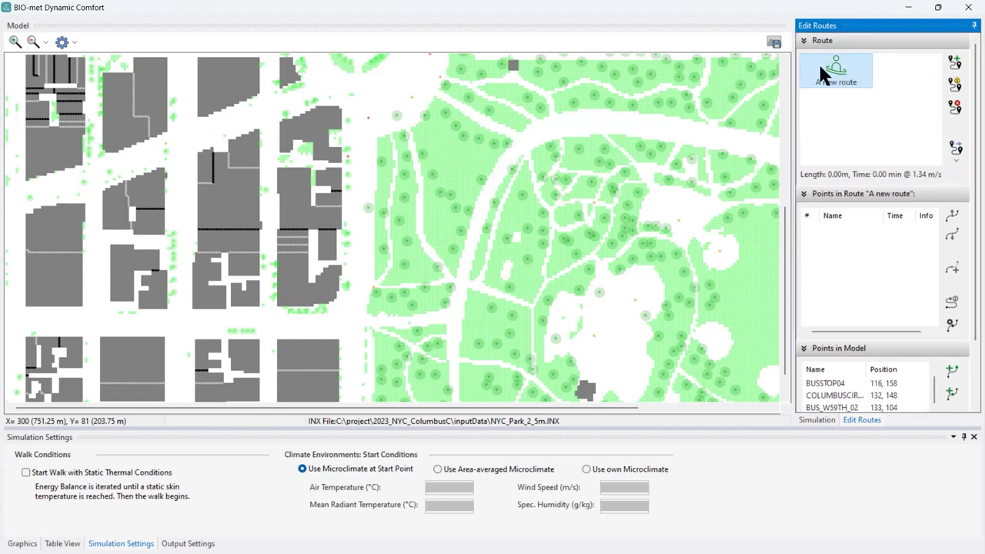
click(954, 64)
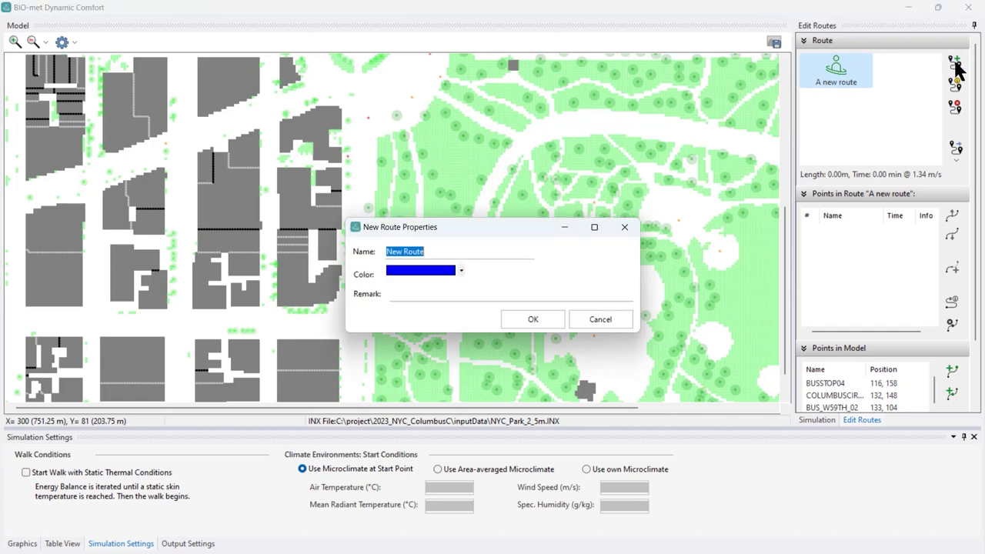
text(Visit to Park)
click(460, 268)
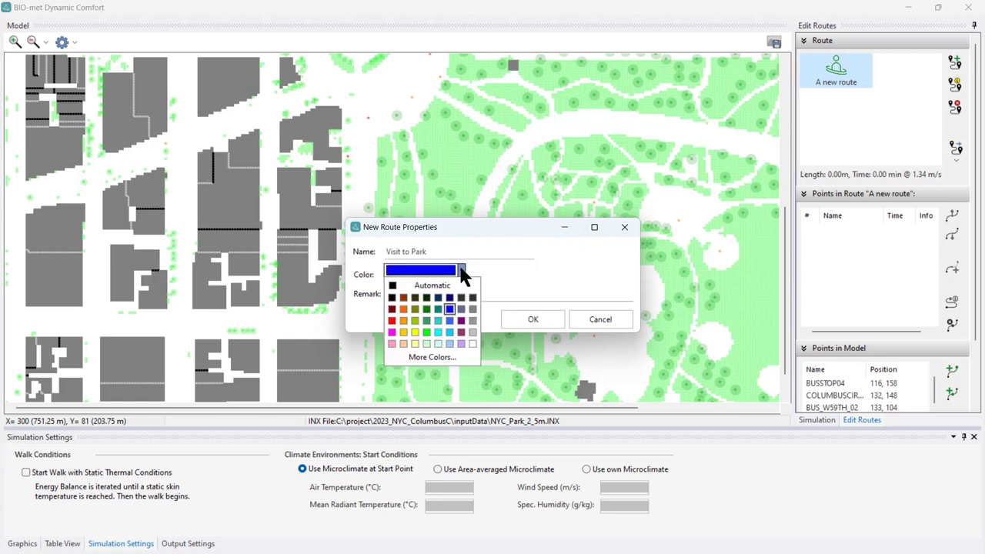
click(426, 321)
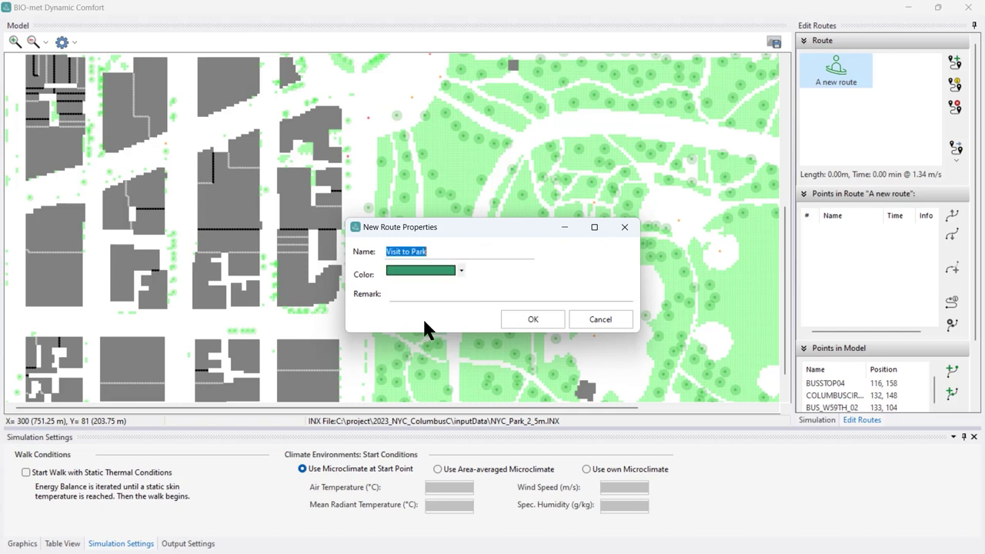
click(530, 319)
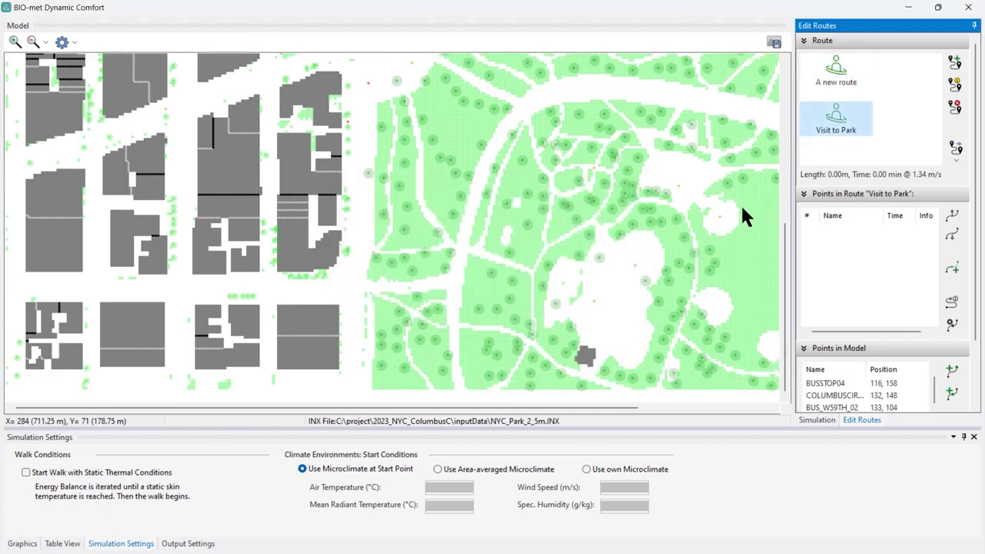
drag(780, 228, 780, 93)
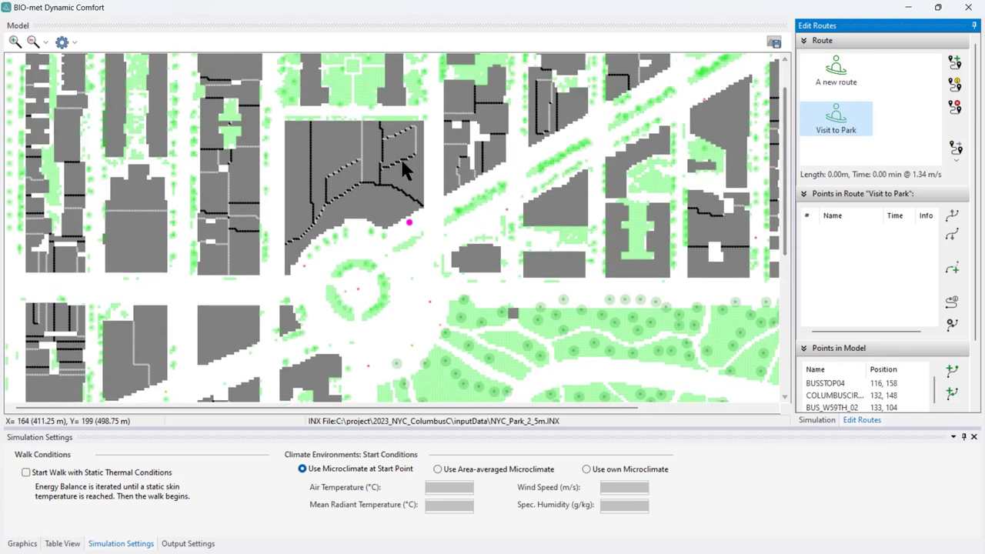
Append the METRO02 point and then the METRO01 point by the park corner to the route "Visit to Park".
right_click(410, 228)
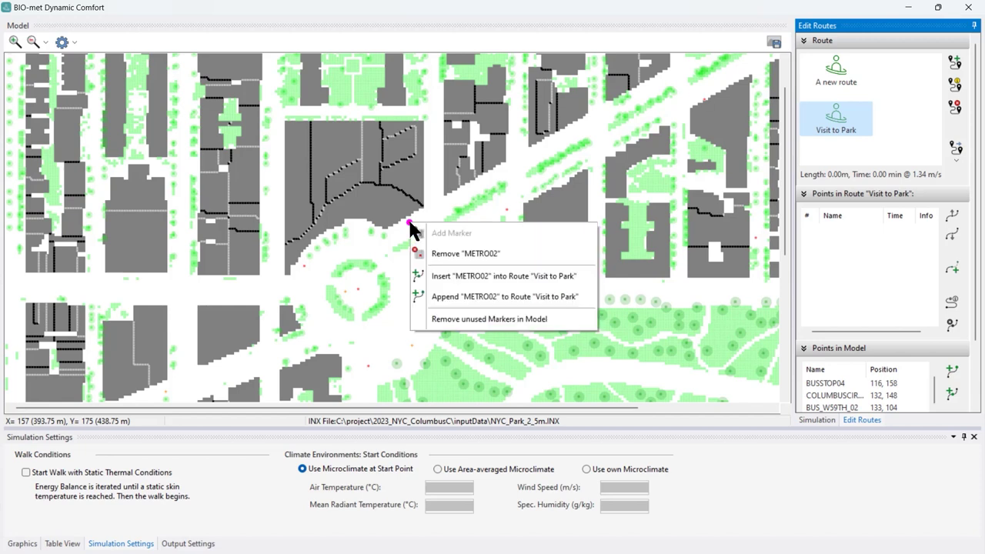
click(526, 296)
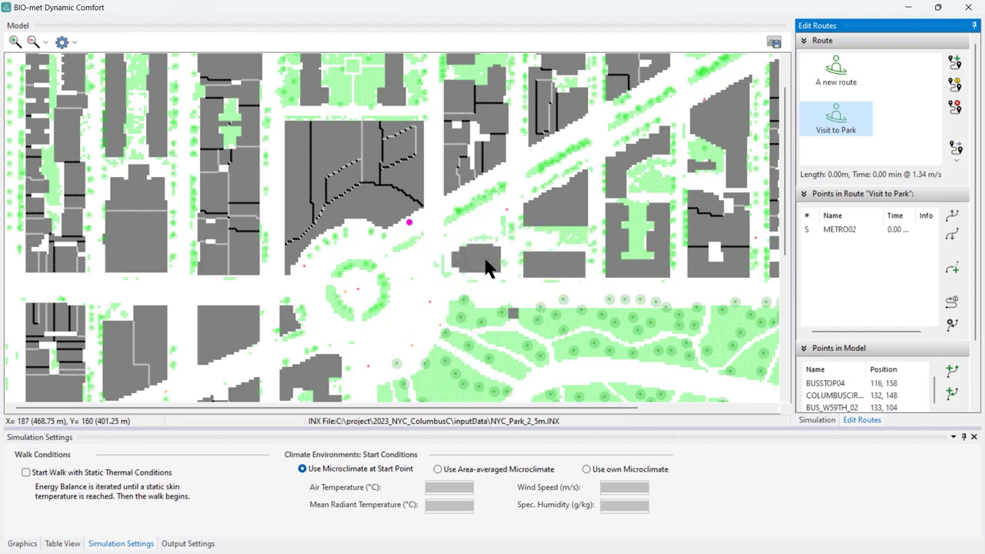
right_click(429, 303)
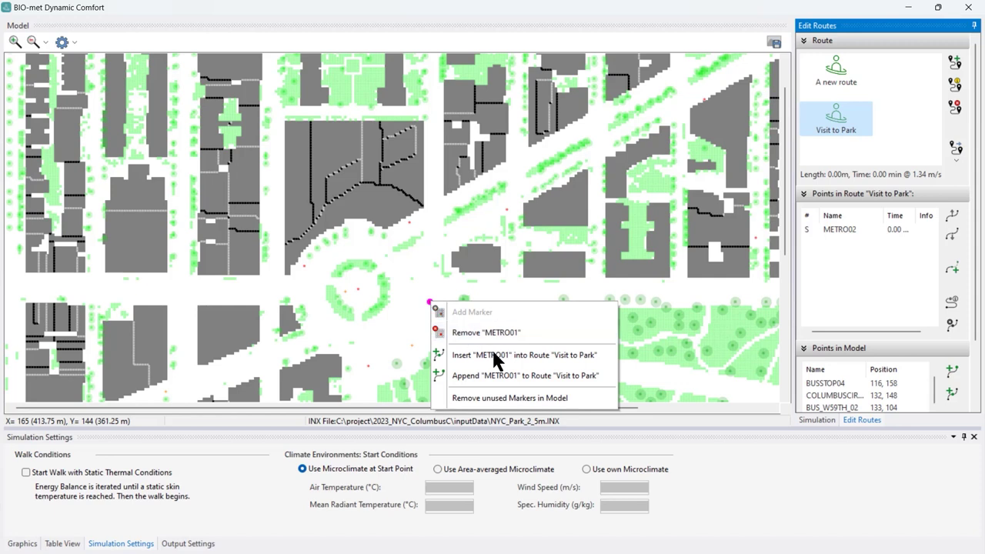
click(500, 375)
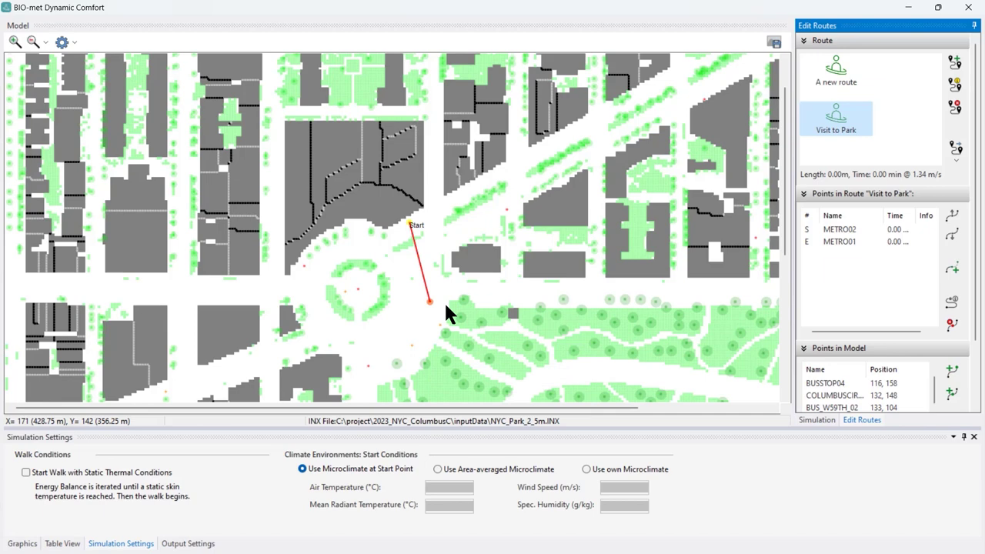
Add the PARK_INFO point at the park entrance to the route "Visit to Park" as the stop after METRO01.
scroll(782, 128, down, 1)
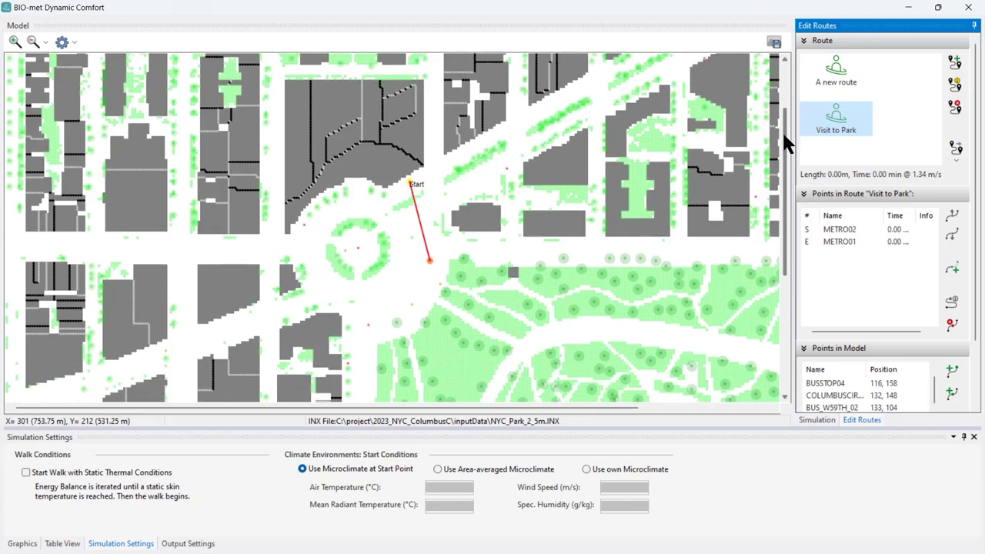
drag(782, 130, 782, 189)
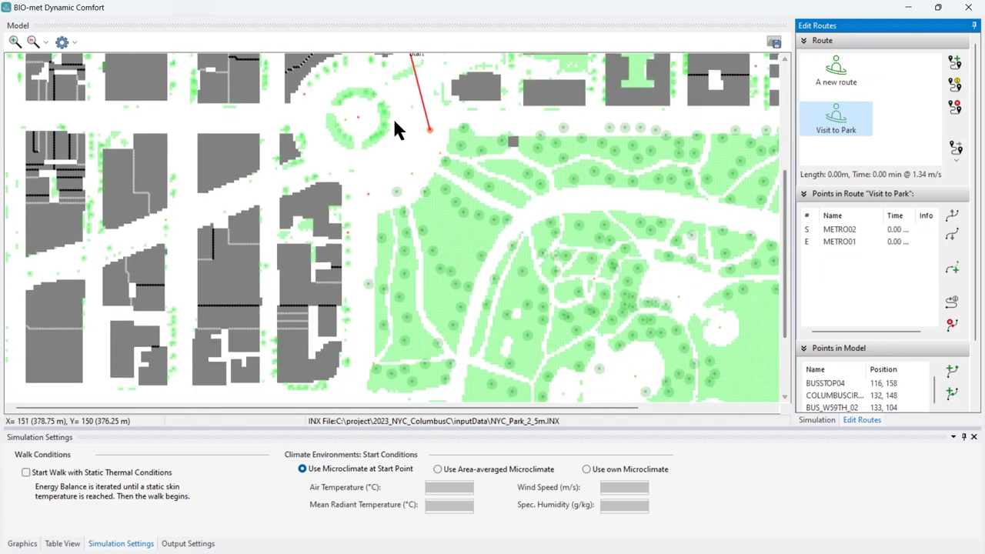
right_click(441, 154)
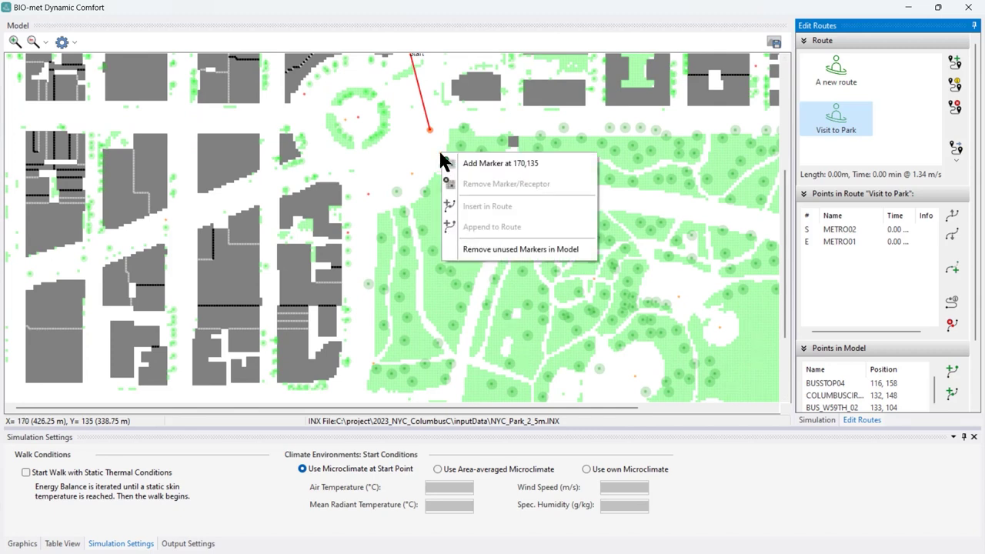
click(446, 162)
right_click(440, 154)
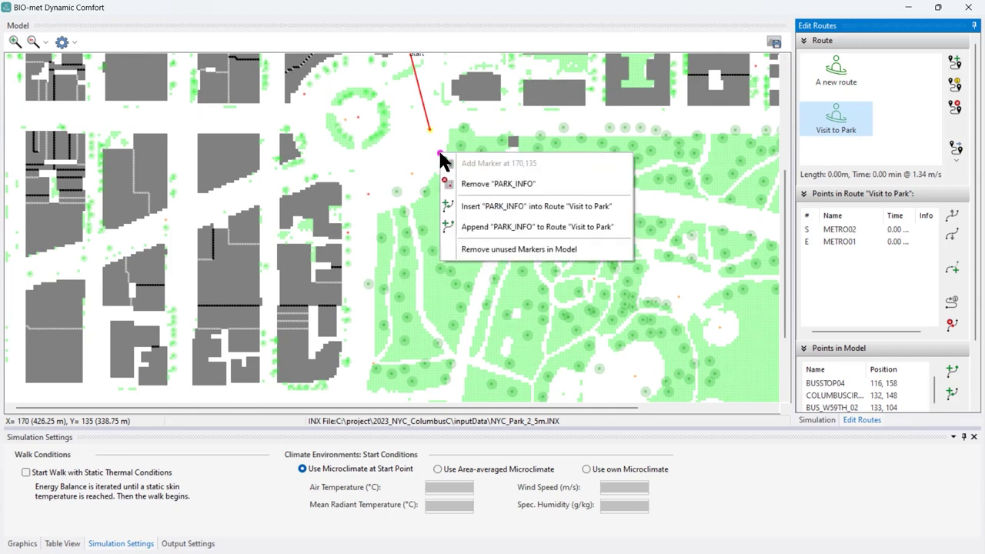
click(498, 207)
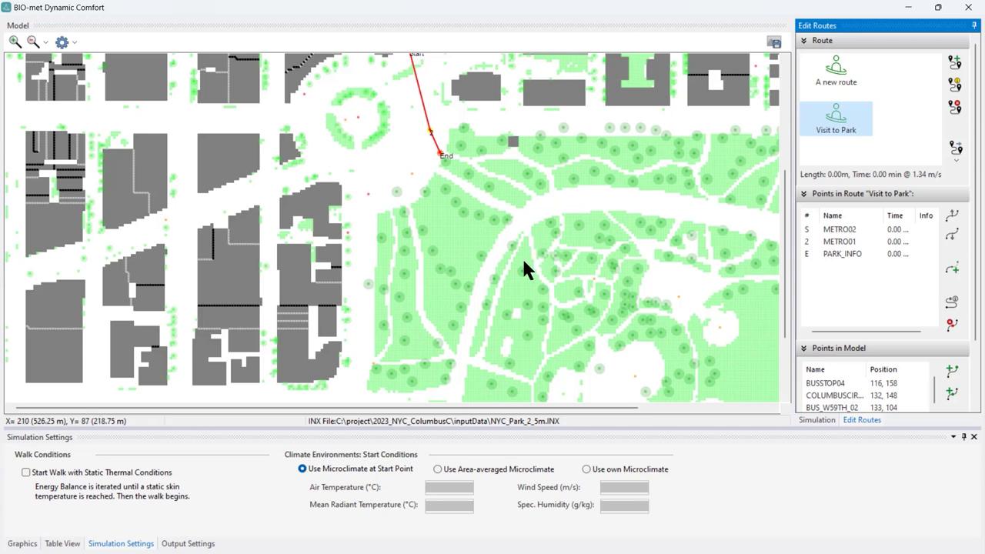
Show the surface types on an enlarged model map around the traffic circle and park entrance.
click(47, 43)
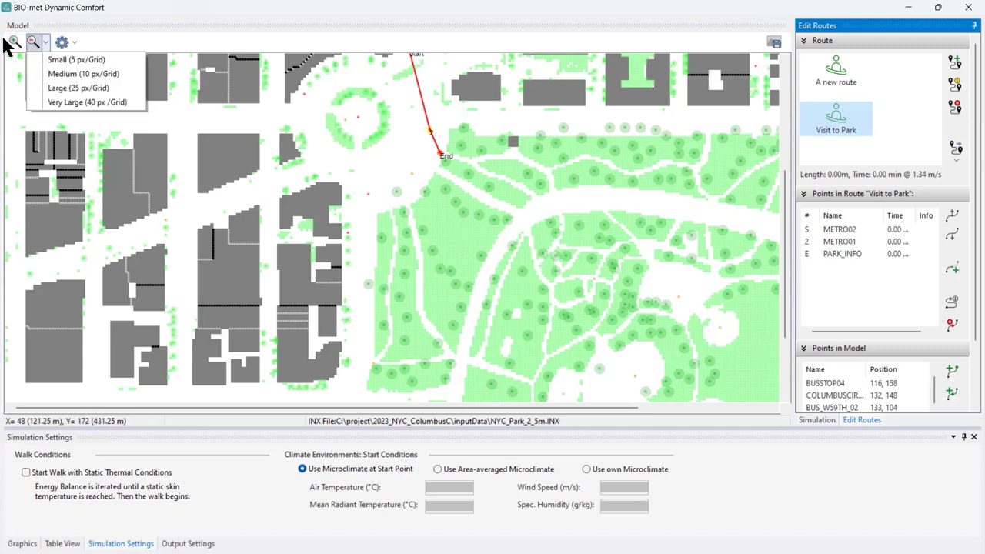
click(14, 43)
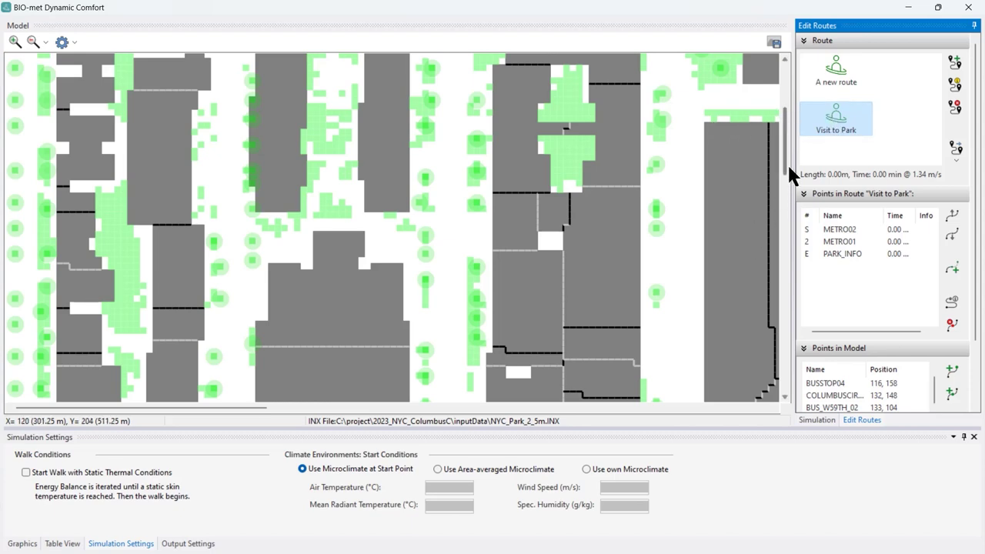
drag(787, 163, 780, 275)
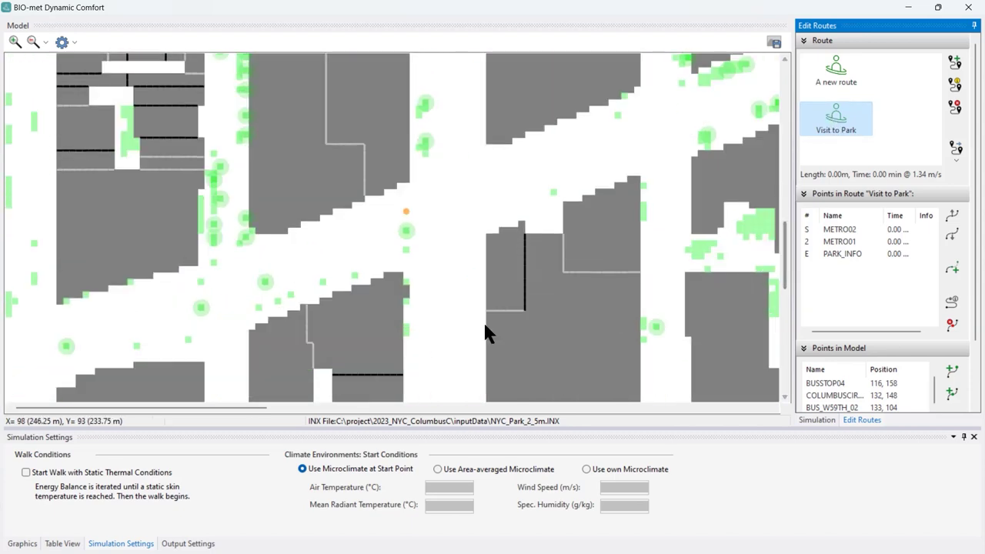
drag(253, 409, 430, 409)
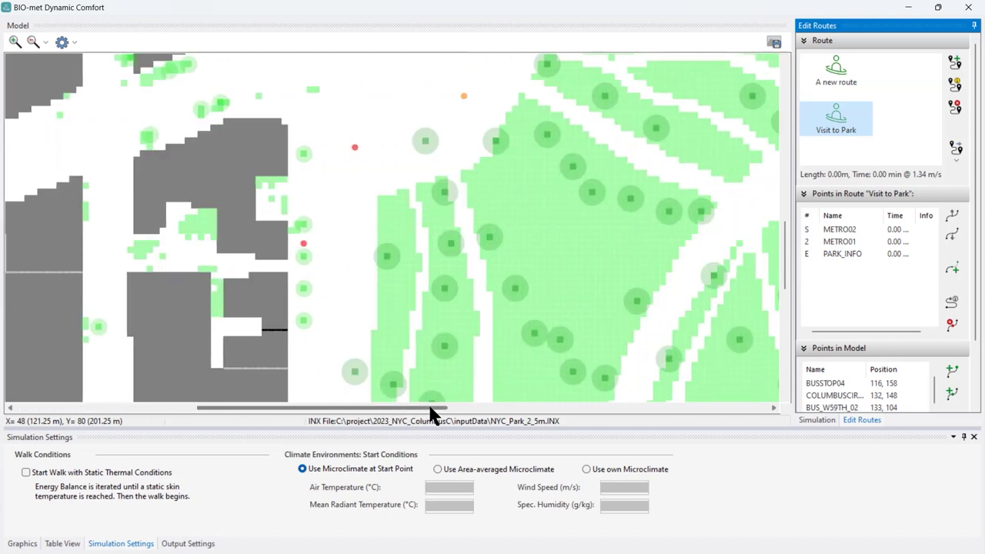
drag(789, 242, 791, 193)
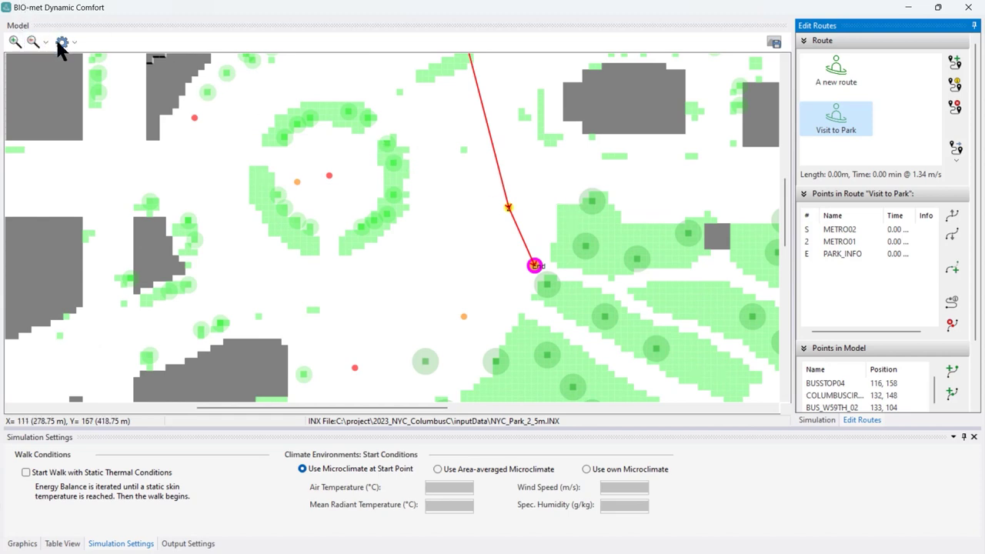
click(76, 39)
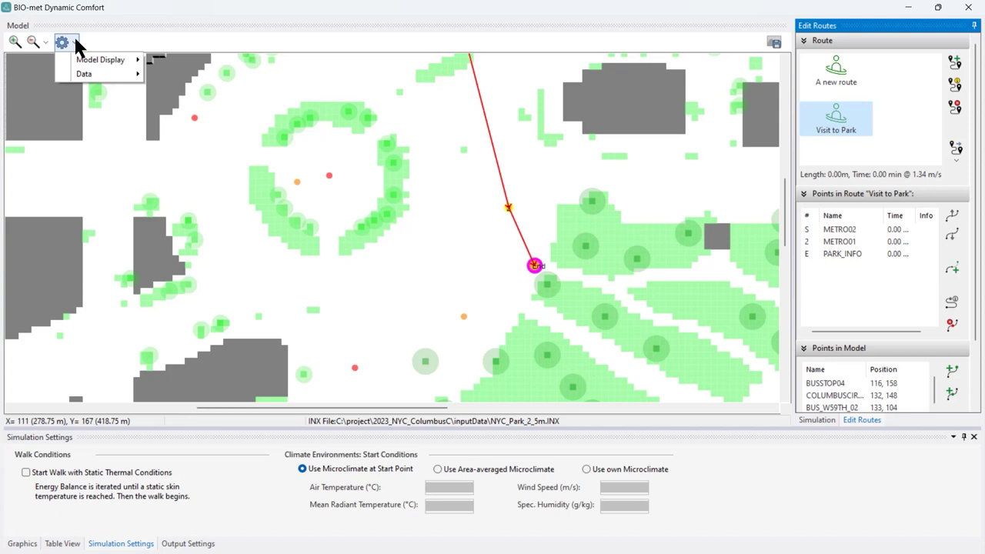
mouse_move(83, 58)
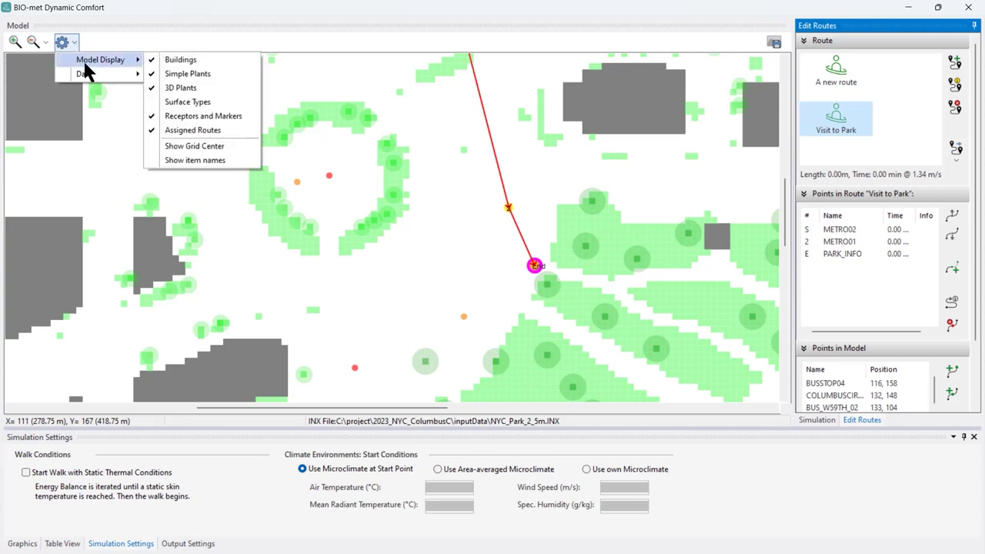
click(205, 103)
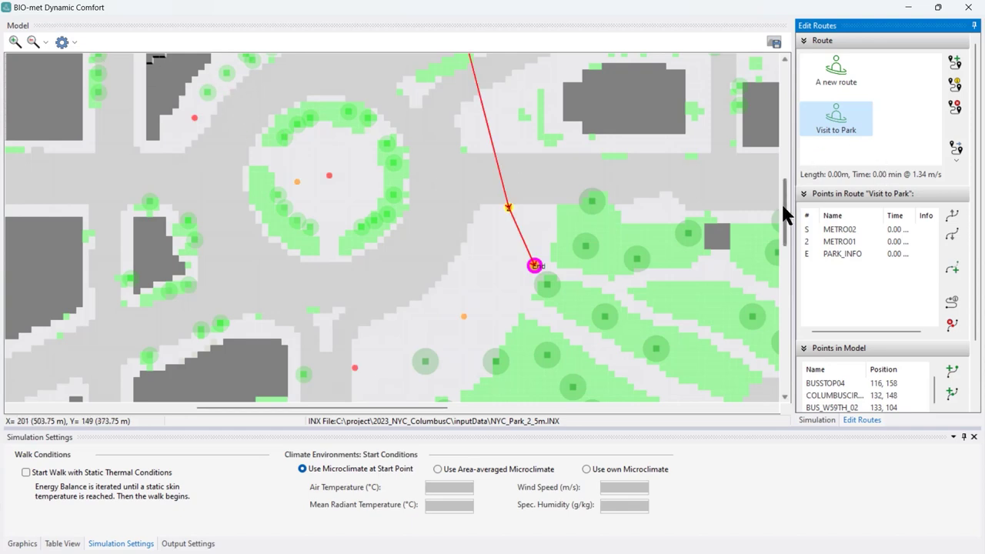
Add a marker named "m01" at grid position 170,128, at the start of the diagonal park path.
scroll(782, 214, down, 2)
scroll(782, 214, down, 1)
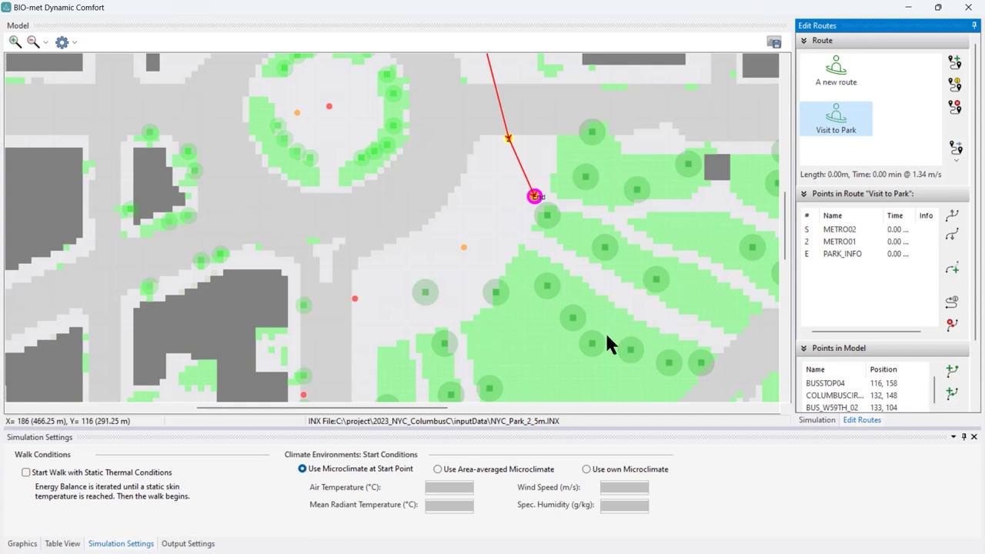
drag(430, 406, 500, 408)
drag(781, 222, 785, 233)
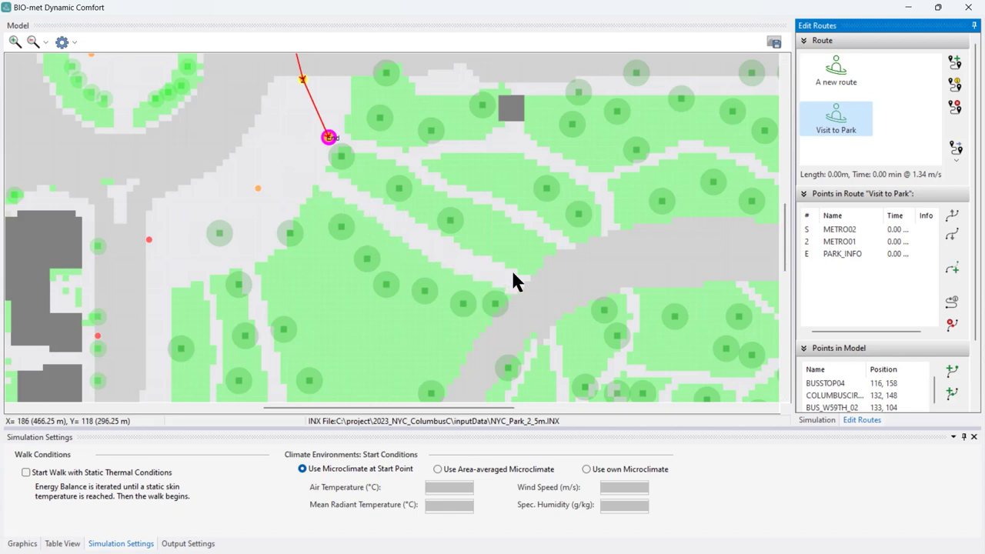
right_click(332, 184)
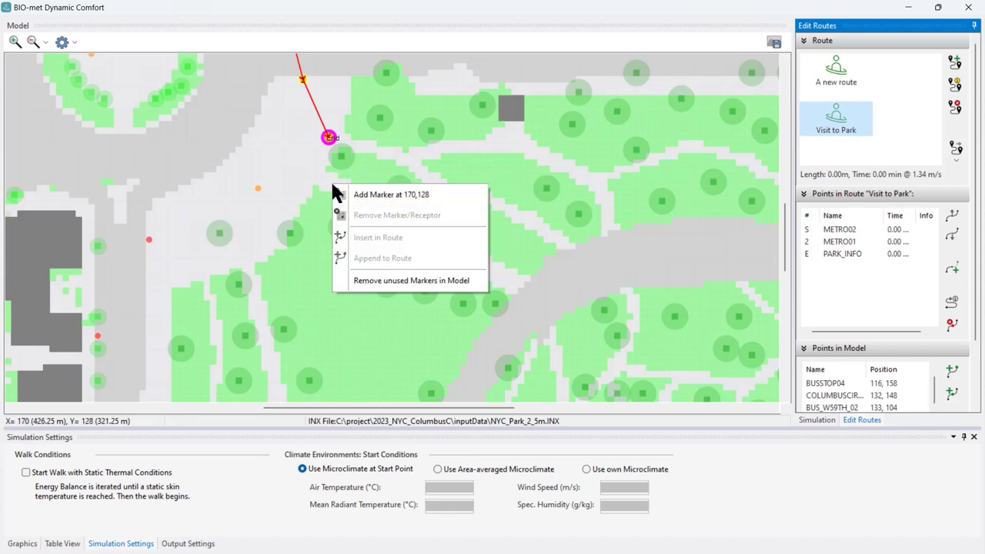
click(381, 195)
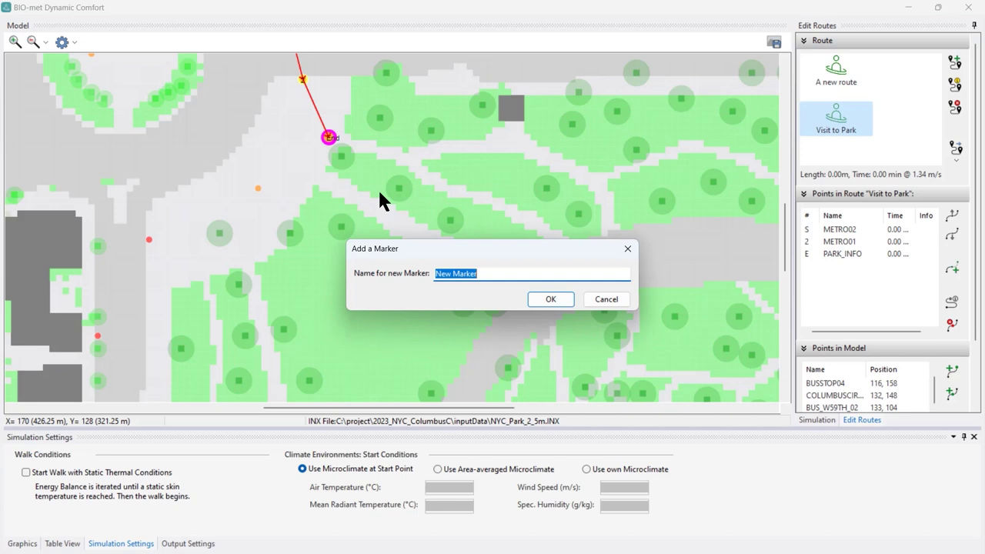
text(m01)
click(550, 300)
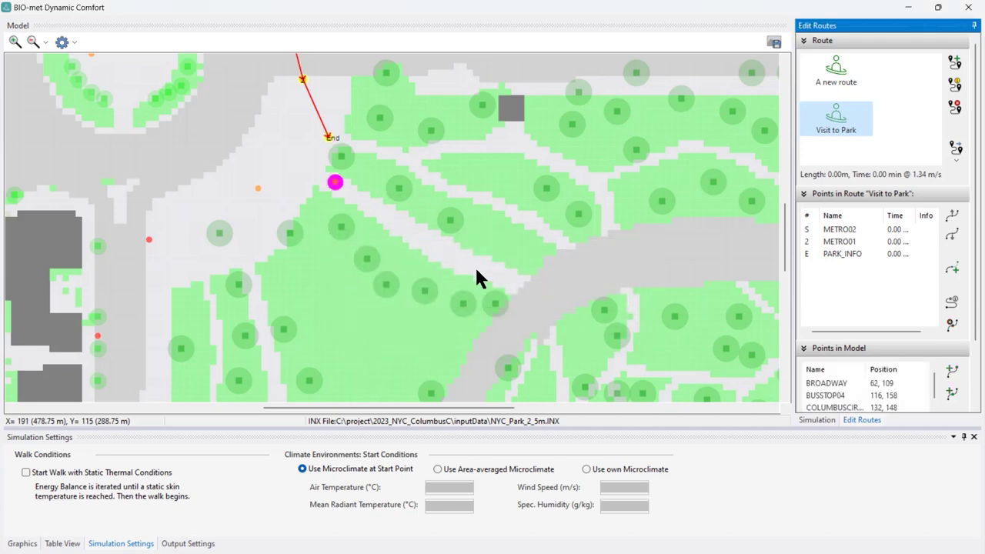
Add markers "m02" at grid position 198,112 and "m03" at 204,103, on opposite sides of the curved park road.
right_click(511, 283)
click(539, 292)
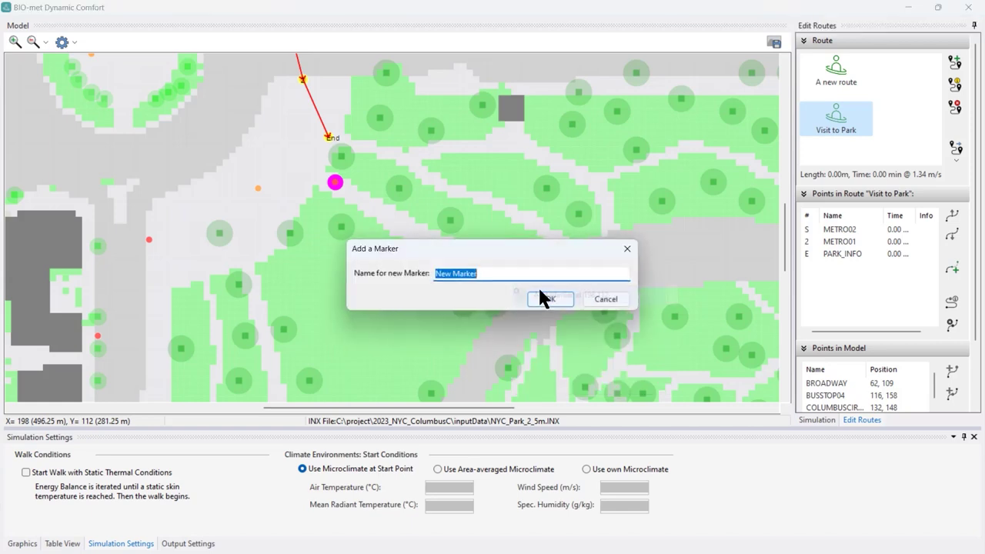
text(m02)
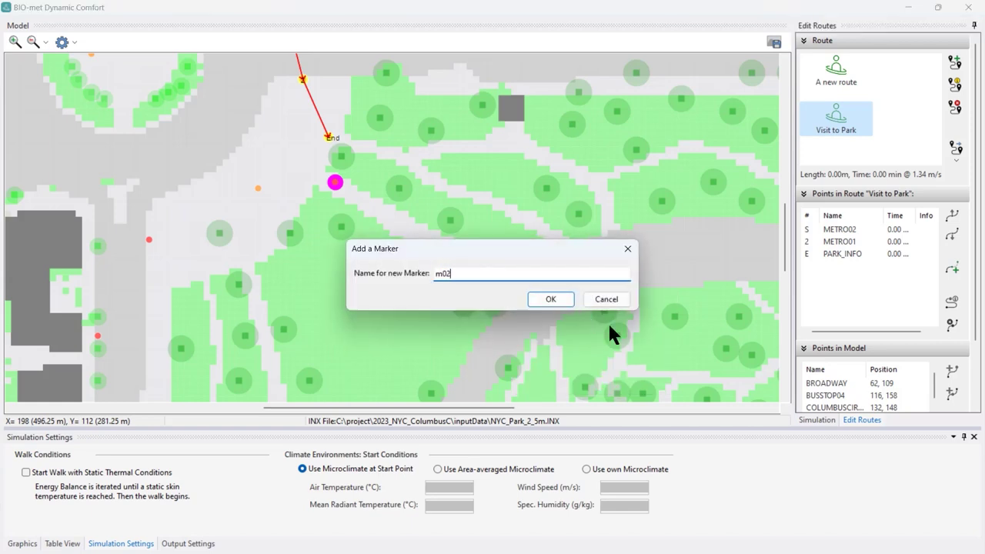
click(550, 299)
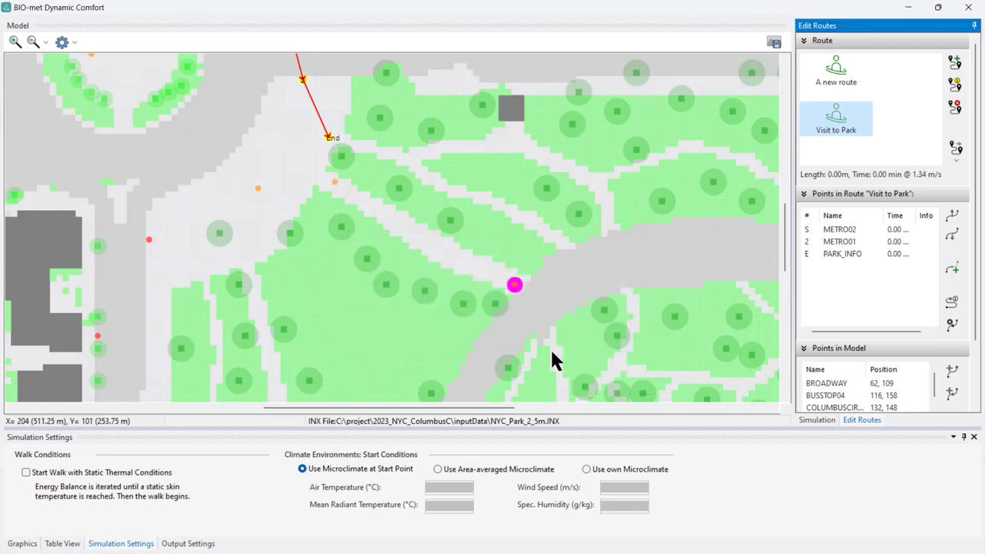
right_click(550, 337)
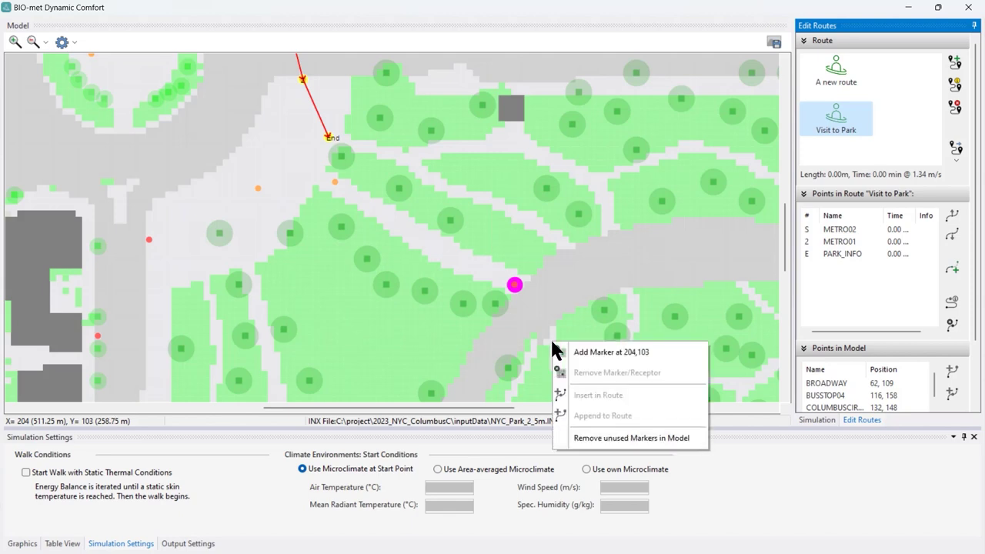
click(573, 347)
text(m03)
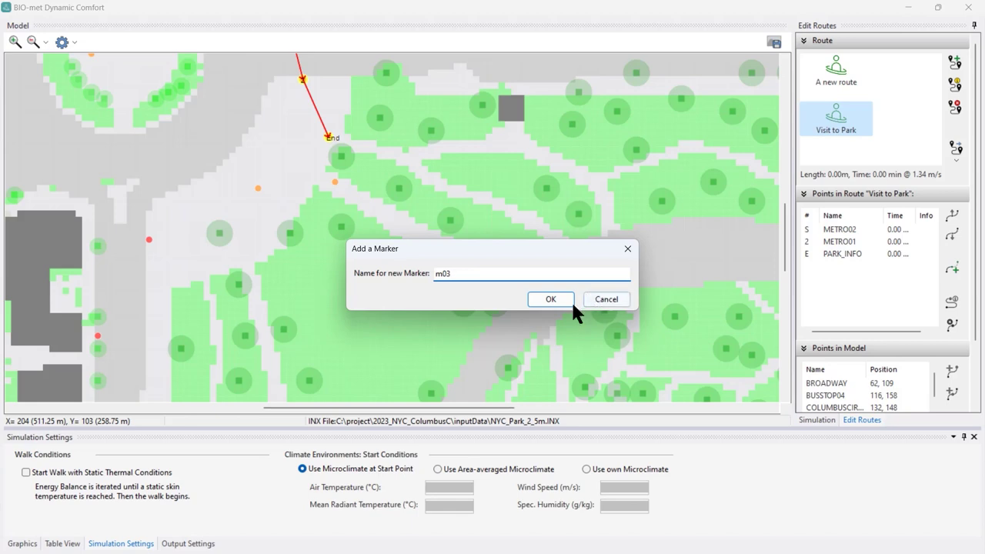
click(555, 299)
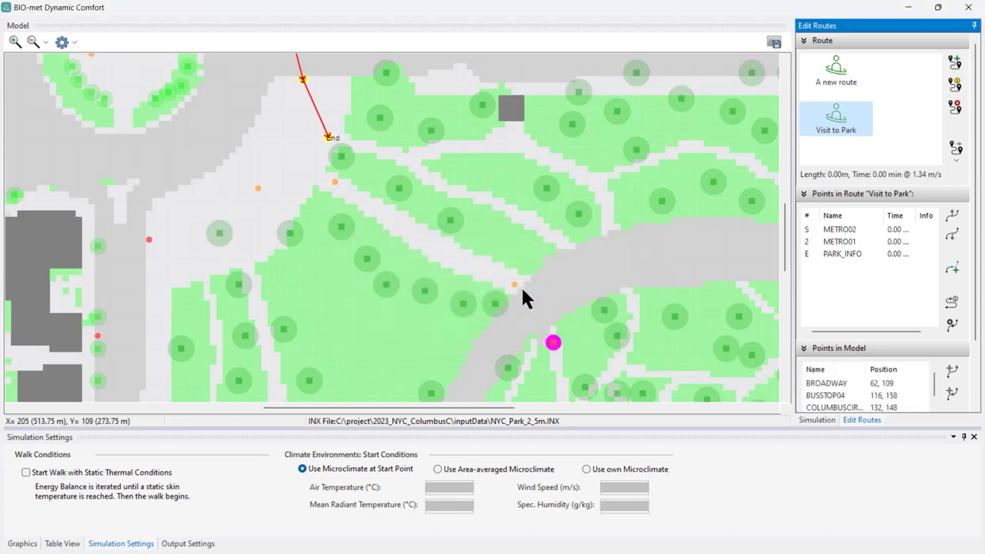
Append the markers m01, m02 and m03 in that order to the route "Visit to Park".
right_click(335, 183)
click(388, 260)
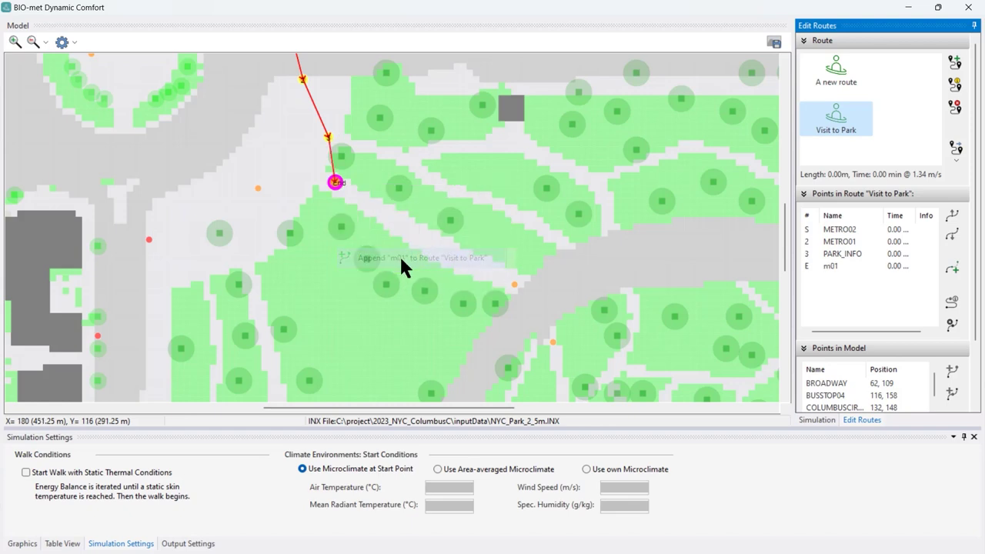
right_click(512, 284)
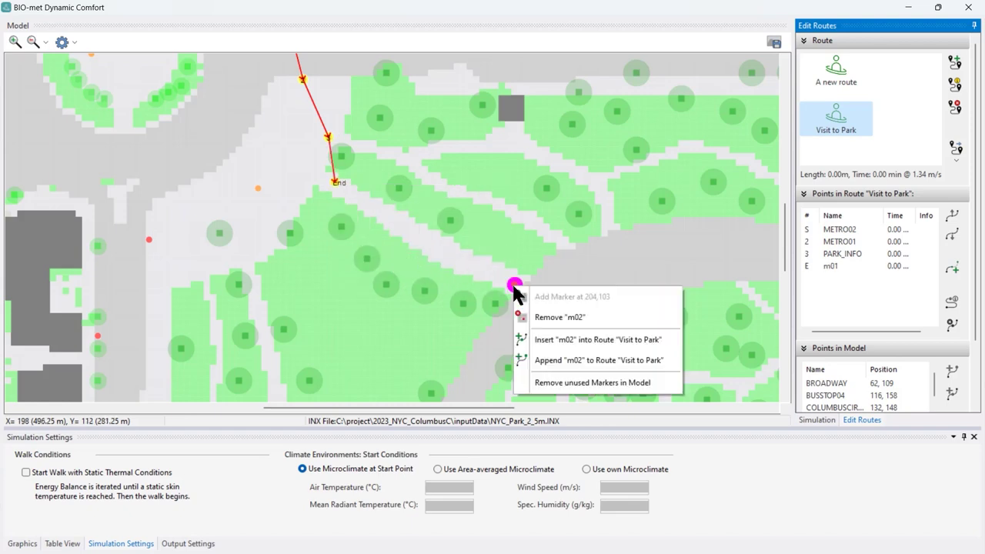
click(552, 358)
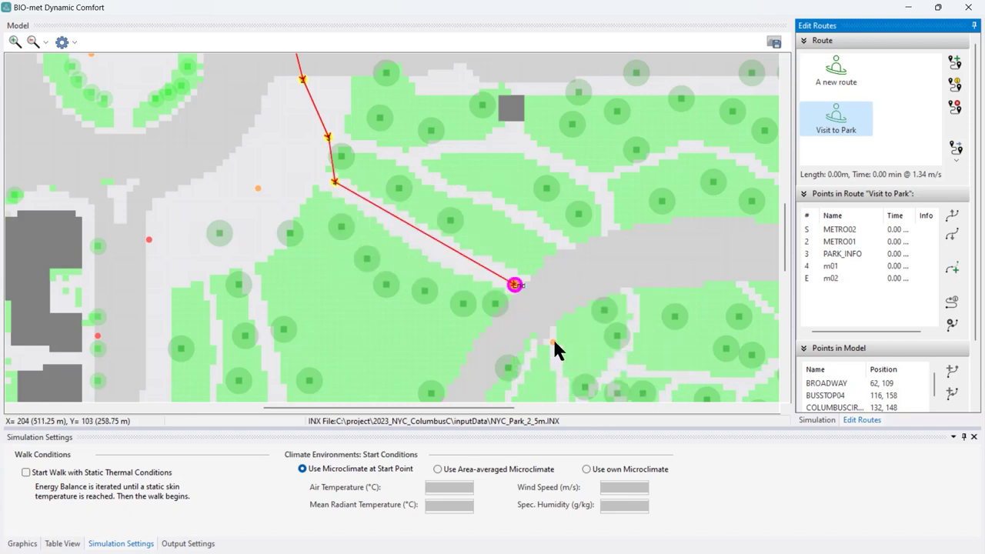
right_click(552, 341)
click(597, 416)
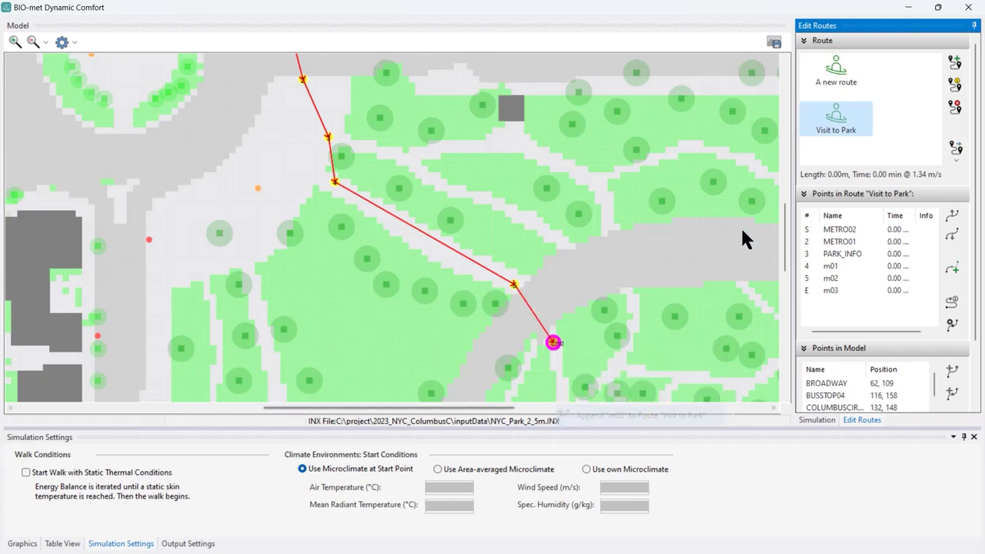
Examine the park paths beyond m03 and find the existing model point PINEBANK ARCH at grid position 229,86.
scroll(786, 231, down, 1)
scroll(782, 260, down, 2)
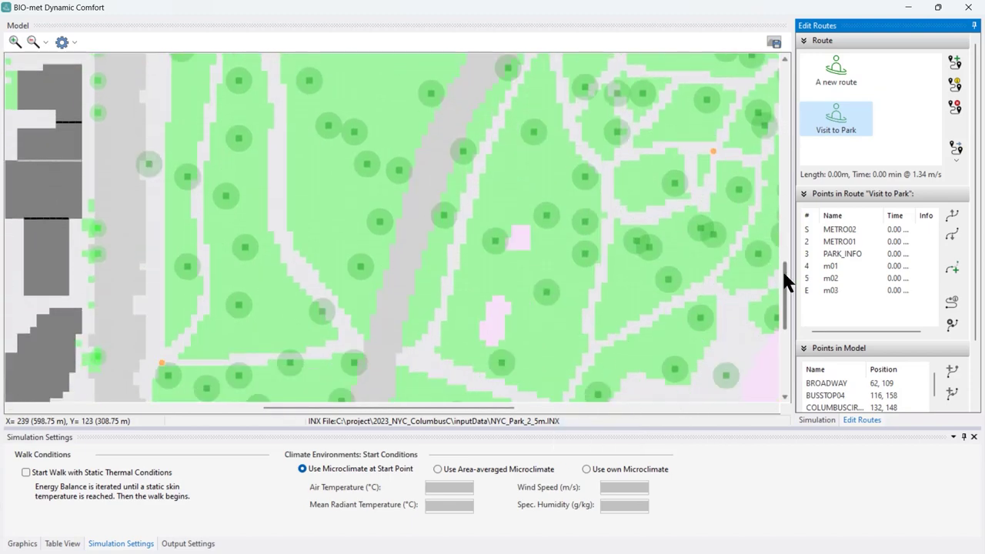
drag(782, 269, 783, 250)
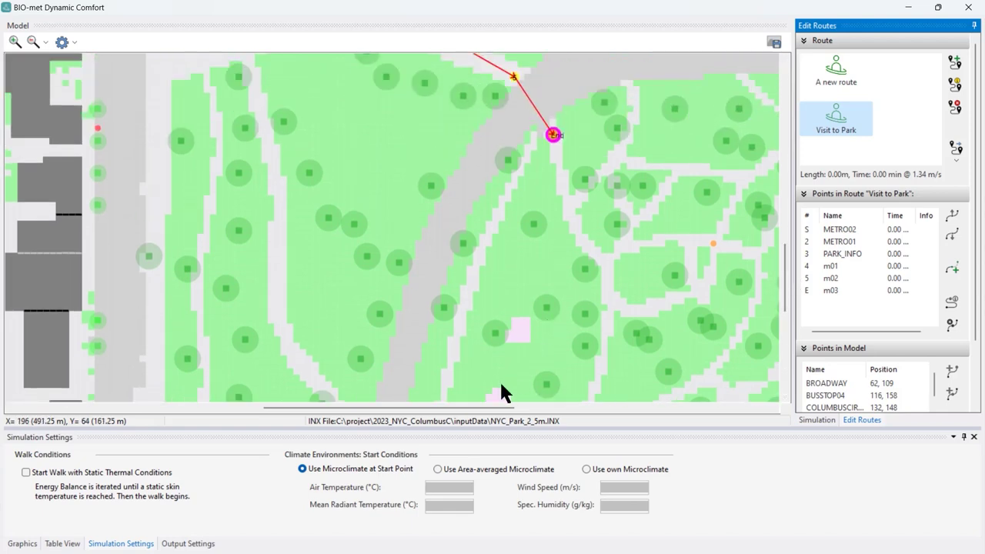
drag(487, 407, 588, 407)
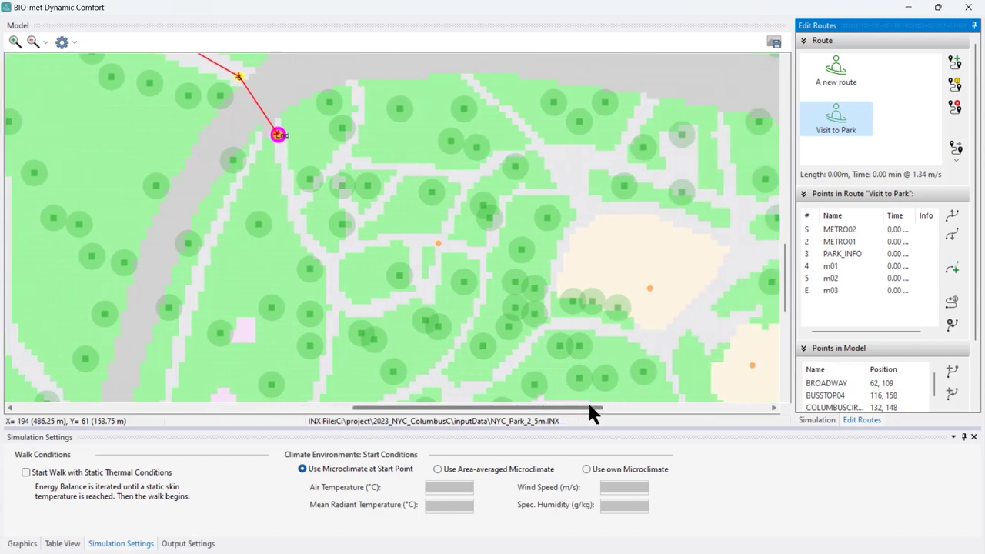
click(438, 245)
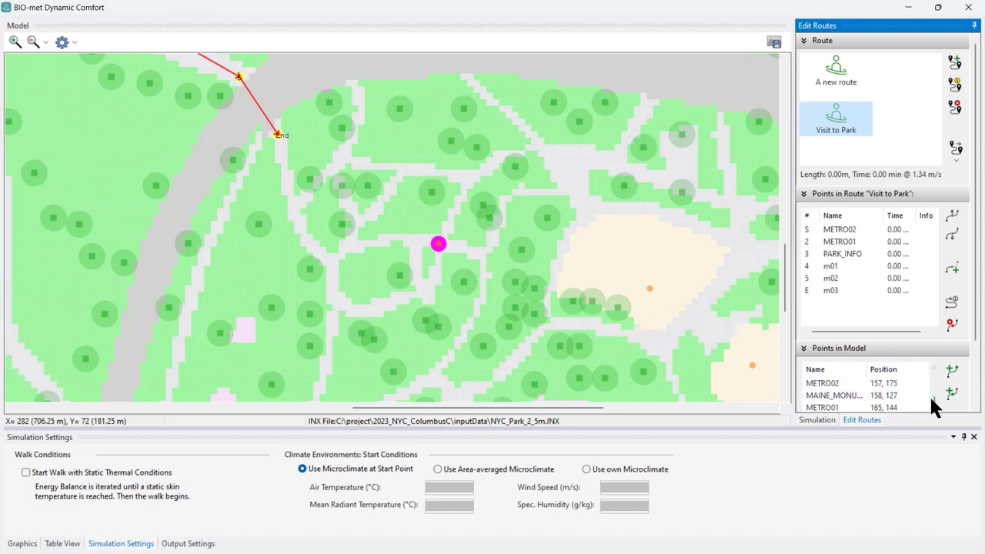
mouse_move(931, 400)
mouse_down()
mouse_move(930, 385)
mouse_move(929, 397)
mouse_up()
scroll(897, 394, down, 5)
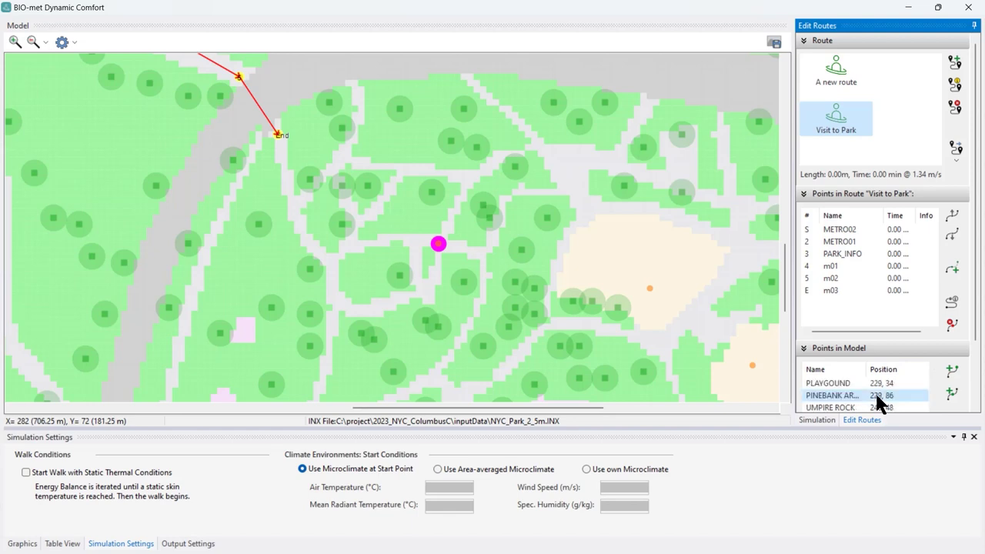
click(849, 392)
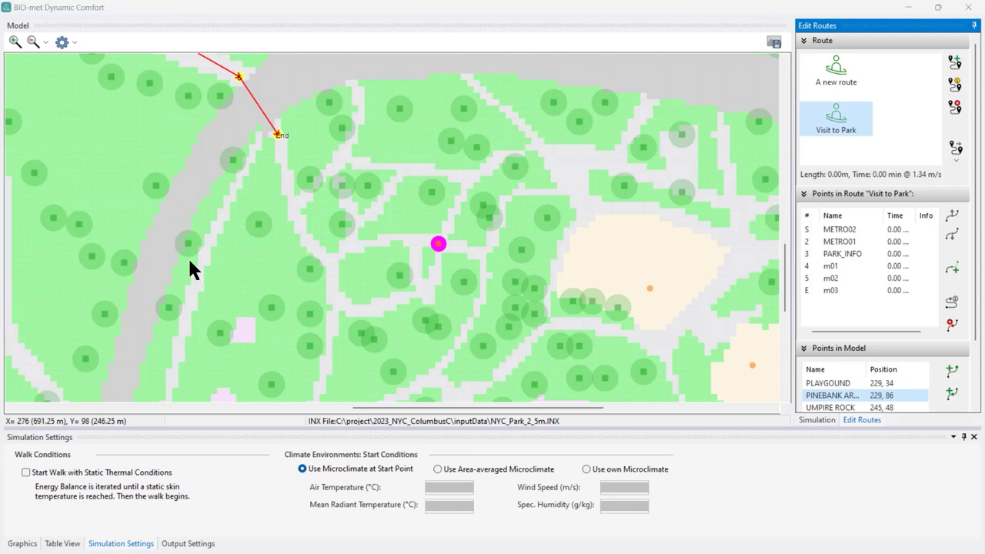
Add a marker named "m04" and three further markers along the park path from below m03 to the loop near the existing path-junction point.
click(283, 208)
text(m04)
click(551, 299)
click(330, 264)
key(Return)
right_click(352, 307)
click(356, 307)
key(Return)
click(425, 288)
key(Return)
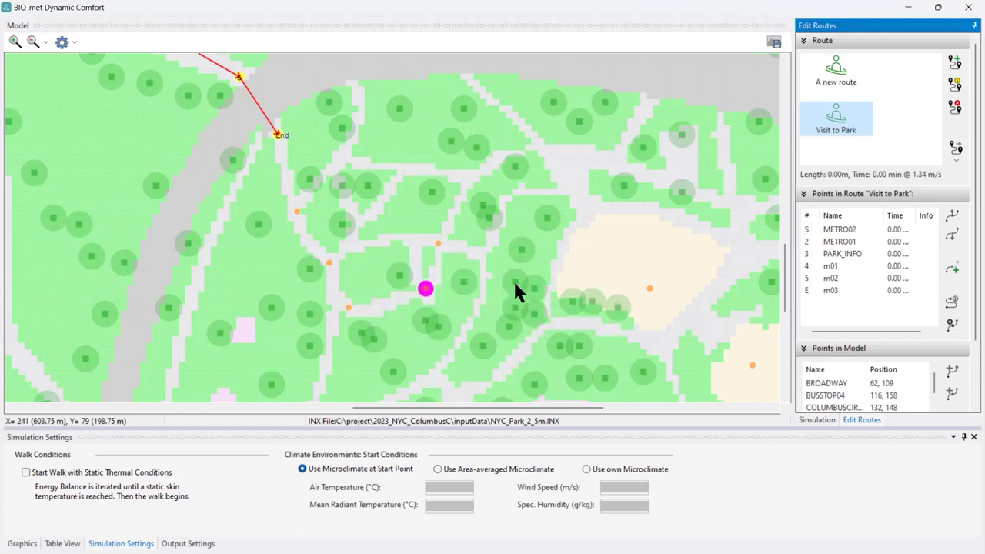
Append the first three new path markers, starting with m04, in walking order to the route "Visit to Park".
right_click(298, 211)
click(354, 285)
right_click(329, 264)
click(381, 335)
right_click(348, 307)
click(400, 376)
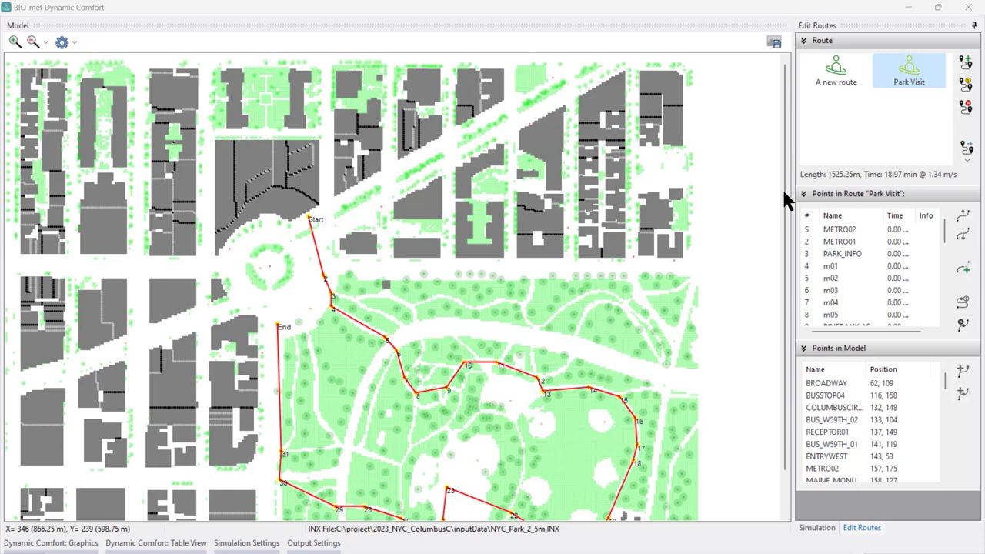
Inspect the complete "Park Visit" route on the map and highlight its points m02 and m03.
drag(789, 193, 793, 269)
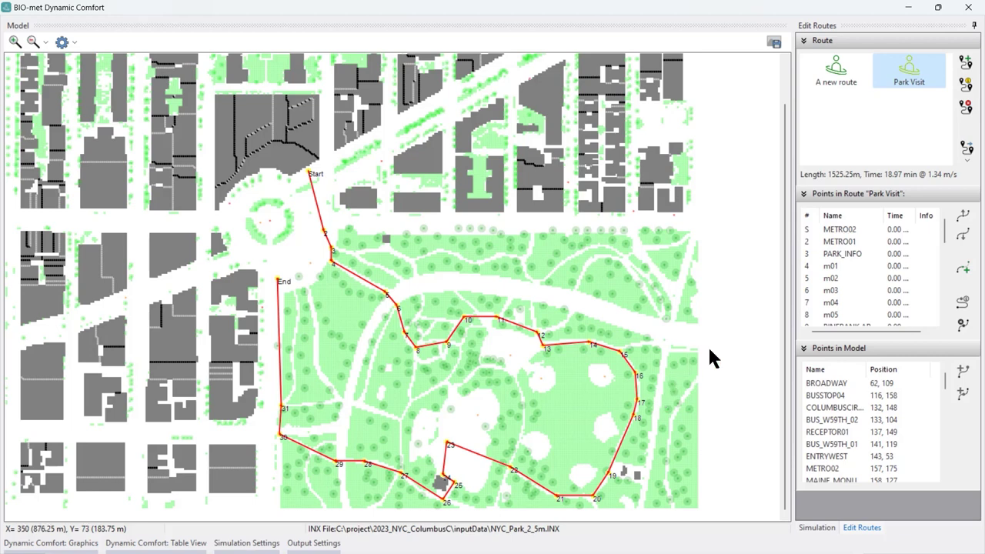
click(835, 280)
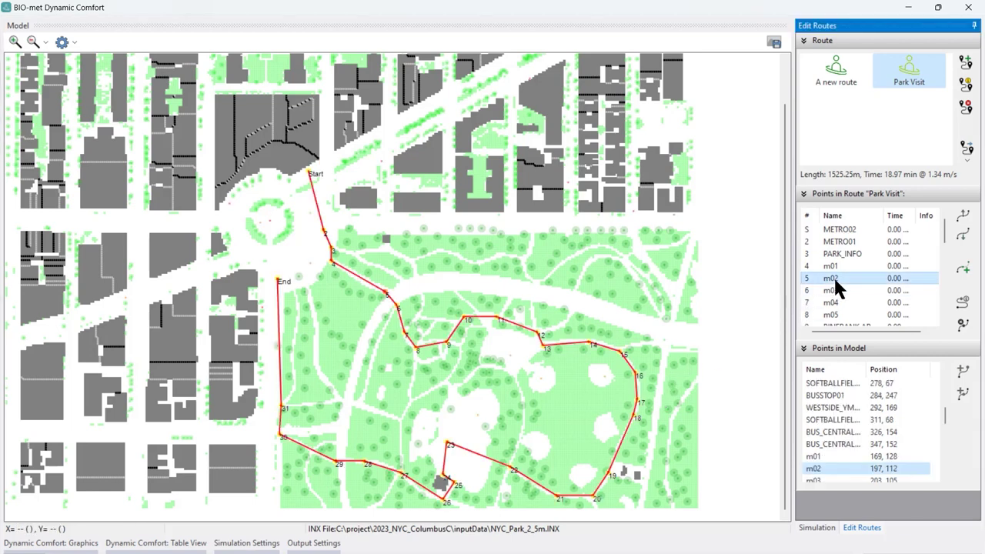
click(835, 294)
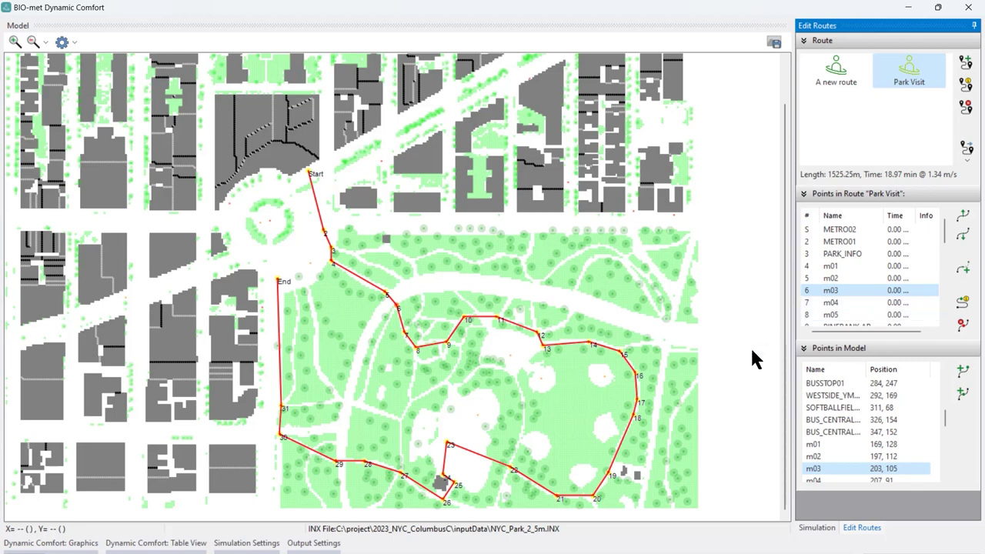
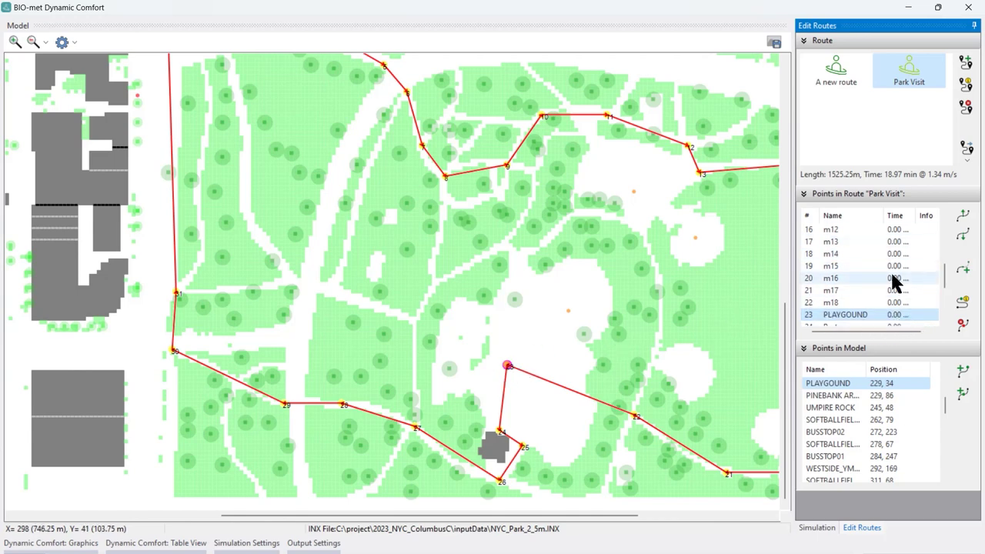
Set the standing time of the route point PLAYGOUND to 1800 s.
click(963, 304)
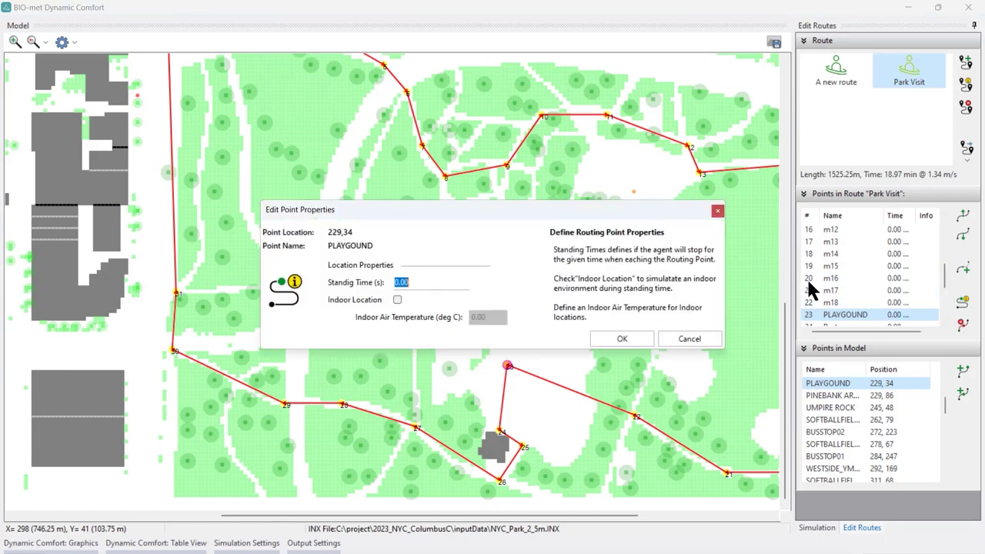
drag(510, 208, 548, 193)
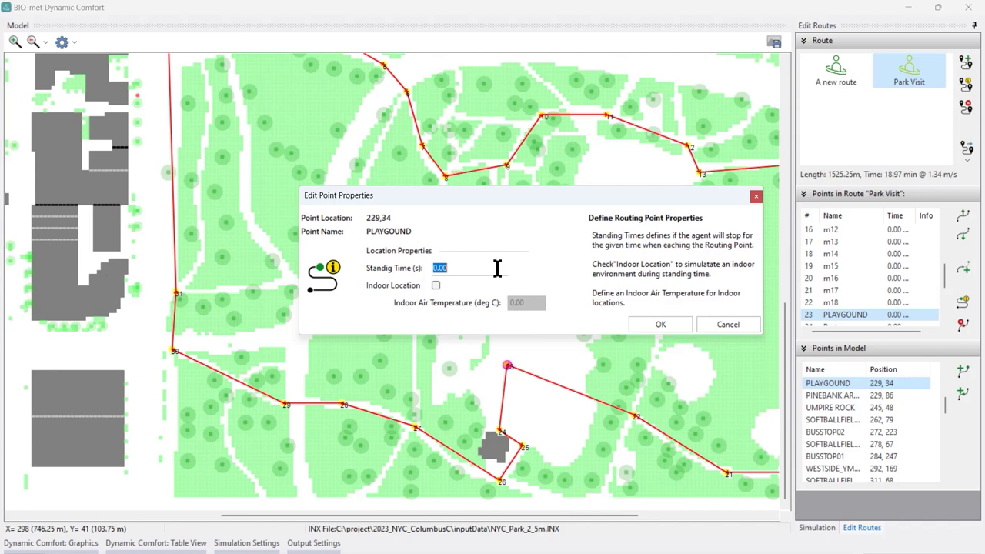
text(1800)
click(657, 327)
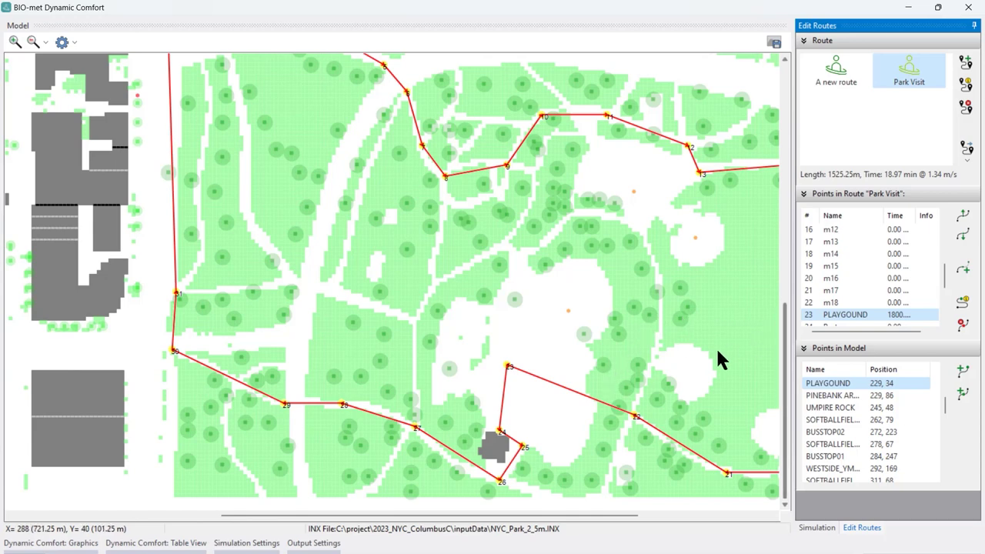
Define the route point Restrooms as an indoor location with a standing time of 600 s.
click(501, 435)
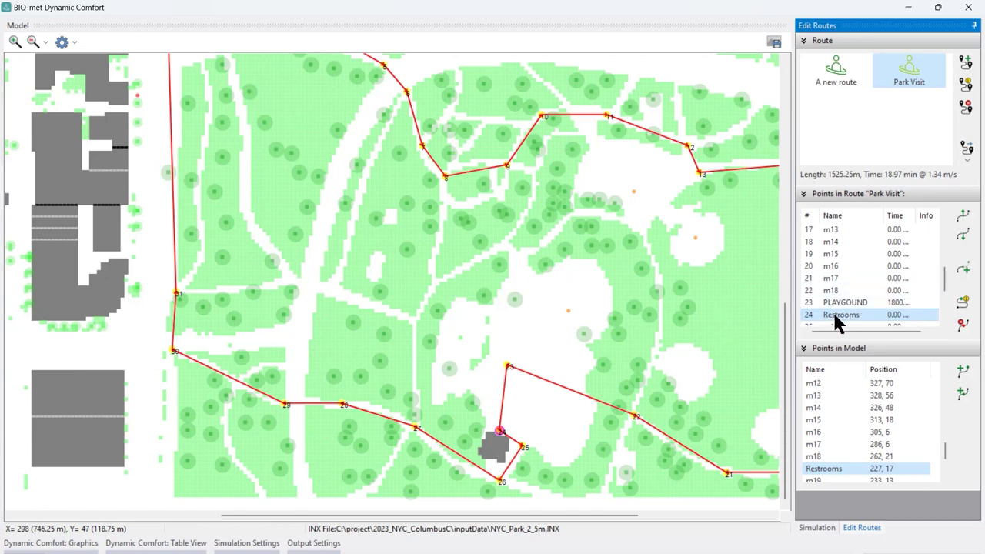
click(962, 303)
drag(530, 195, 590, 163)
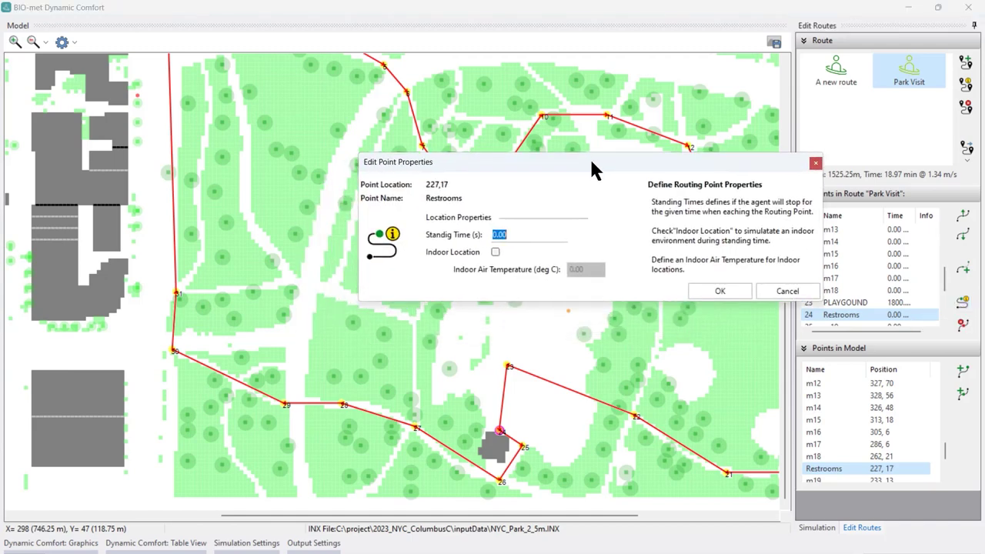
click(494, 252)
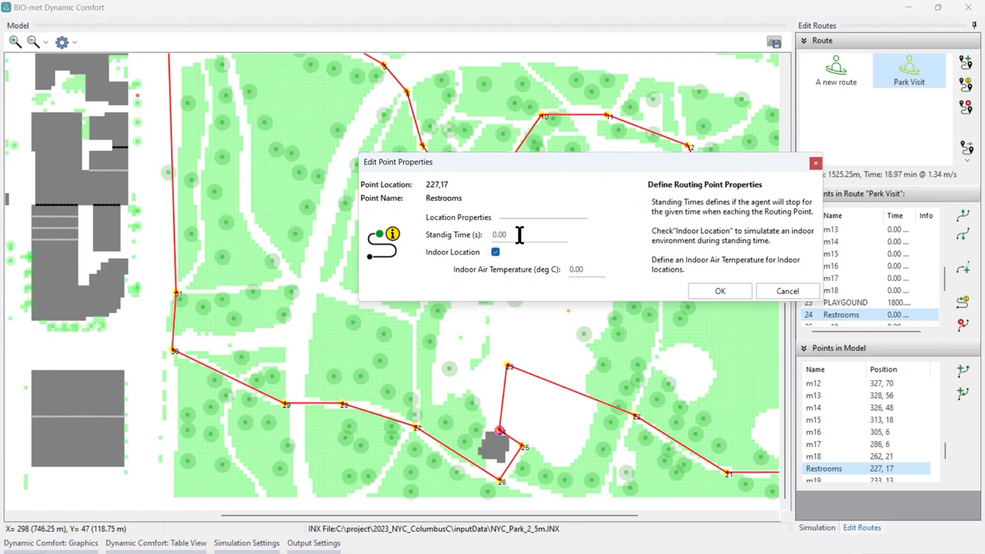
click(521, 234)
text(600)
click(594, 269)
click(701, 292)
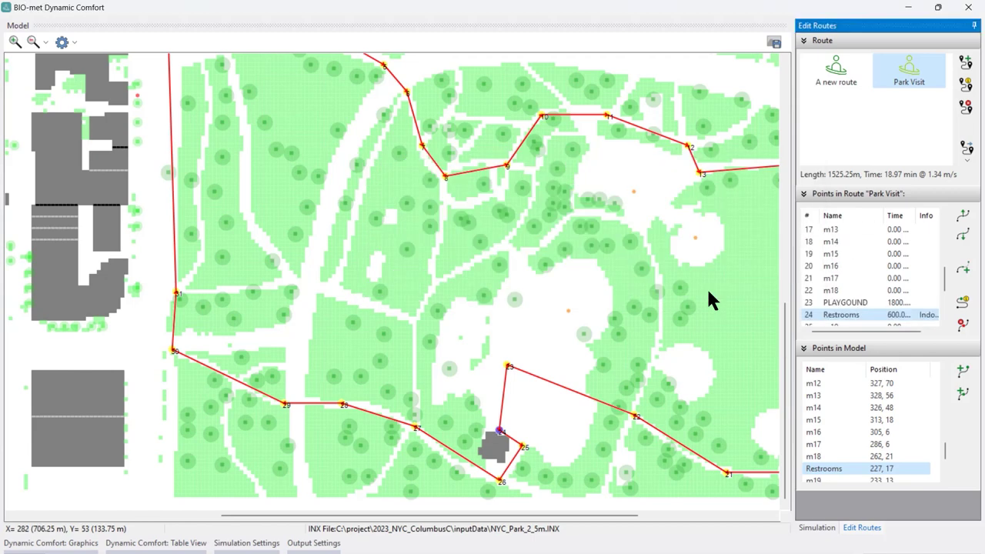
Examine the return part of the route on an enlarged map, from Restrooms back to its end point at the traffic circle.
click(17, 43)
click(17, 42)
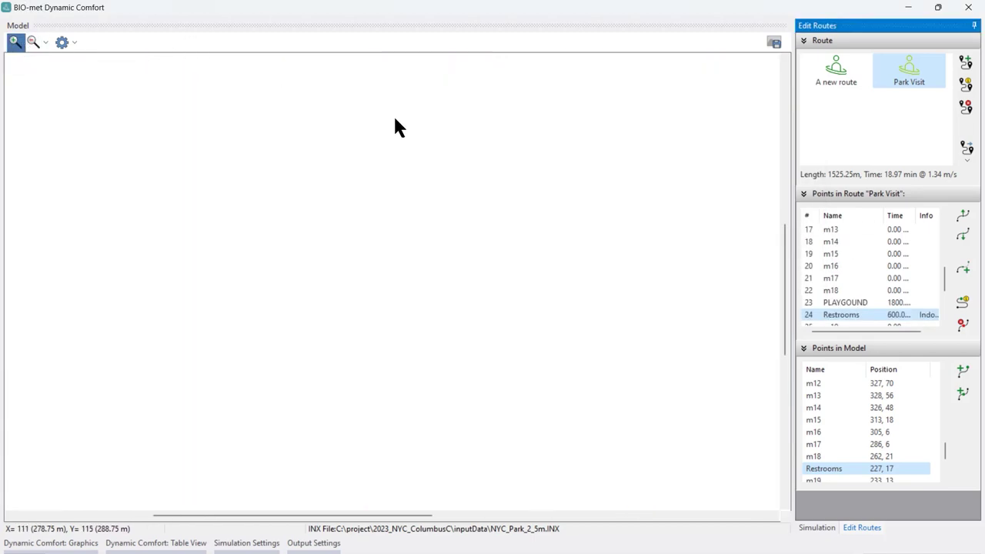
drag(784, 223, 808, 418)
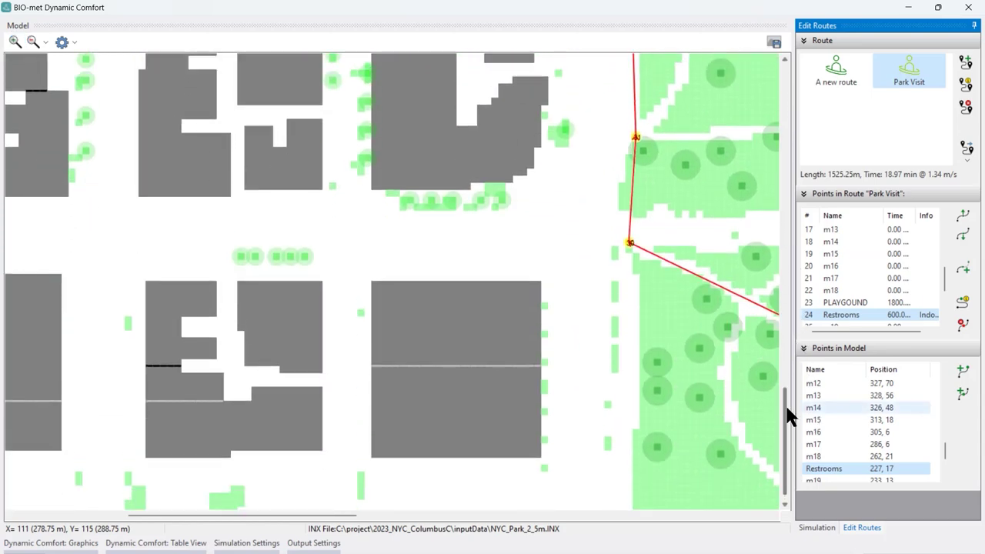
drag(320, 518, 539, 517)
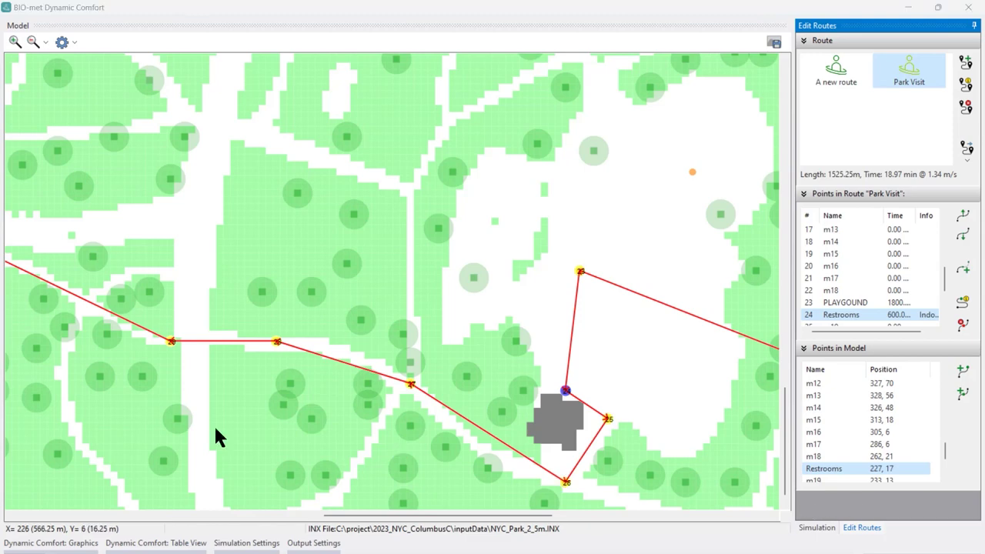
drag(366, 523, 259, 517)
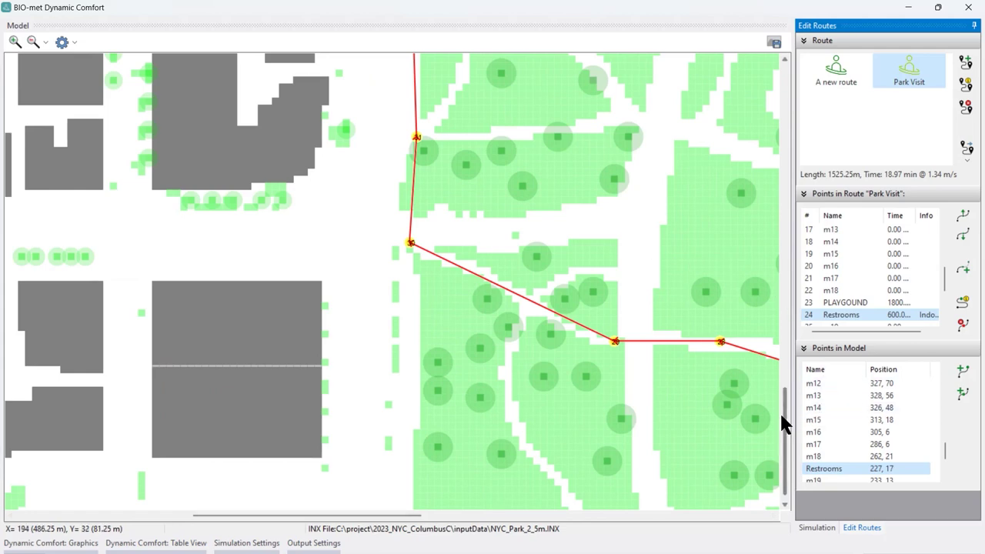
drag(785, 419, 785, 235)
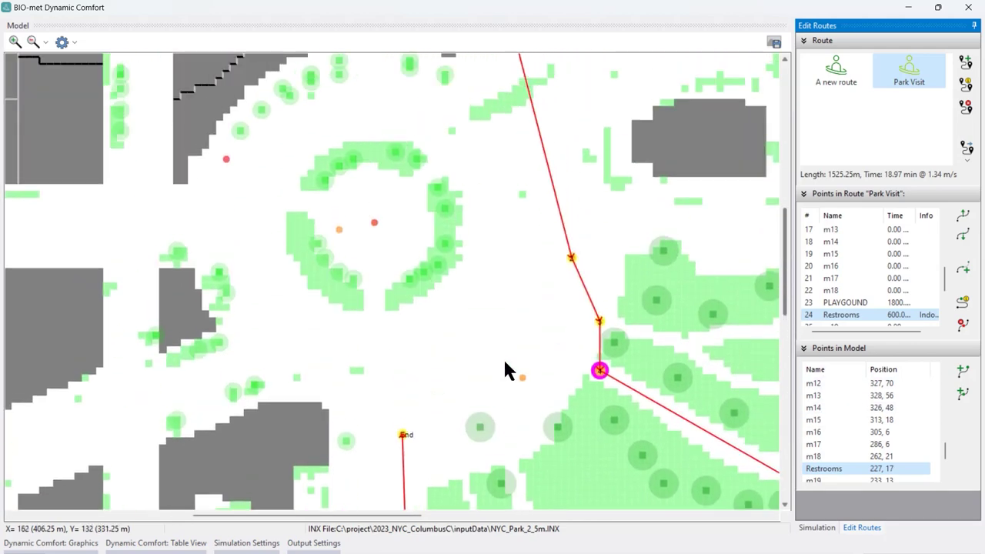
click(403, 435)
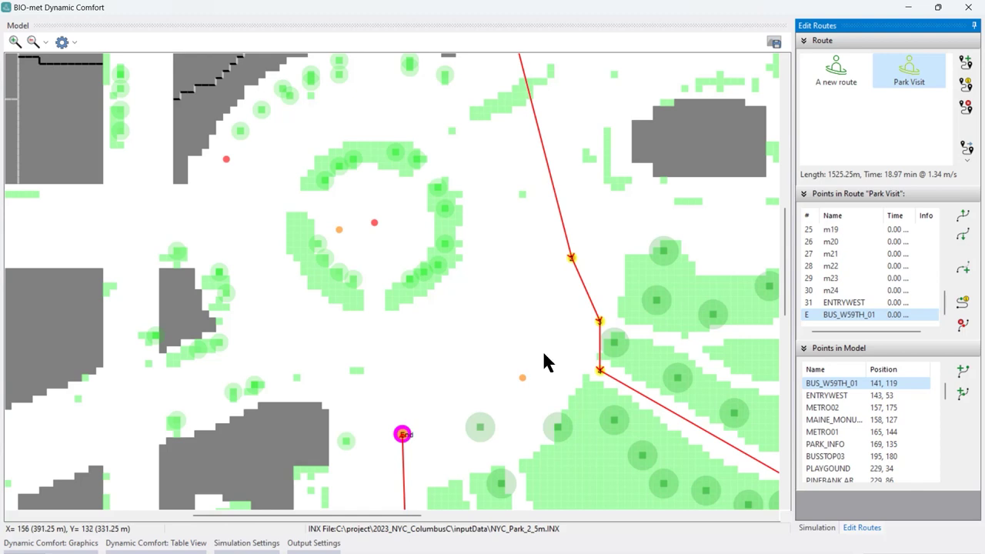
Show the simulation controls with the route's start on the map, and keep the simulation settings permanently open.
click(817, 528)
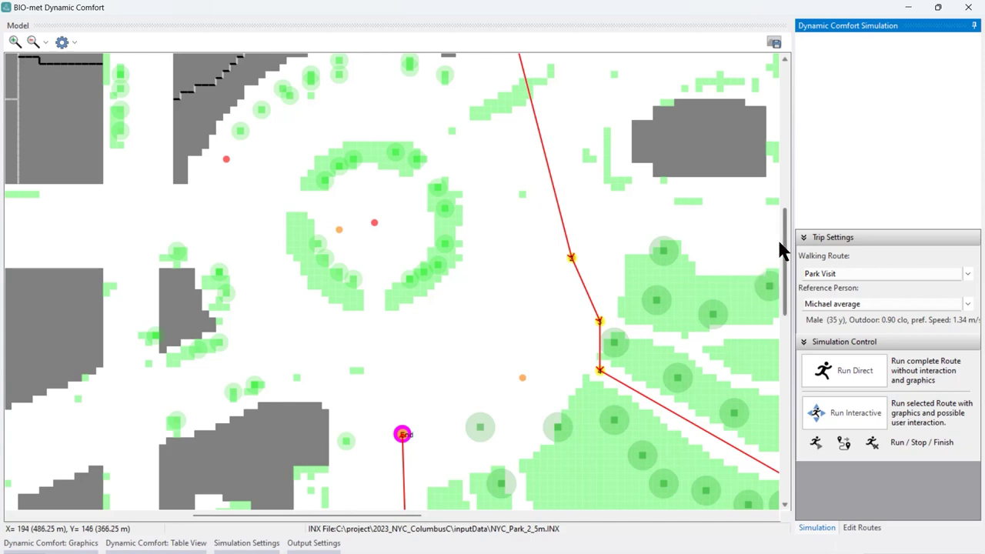
drag(786, 240, 779, 216)
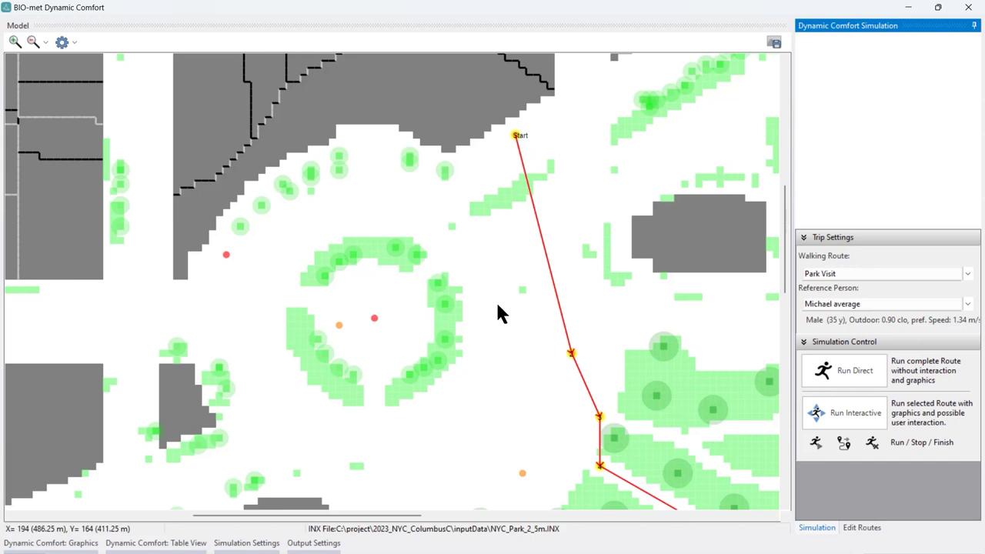
click(246, 543)
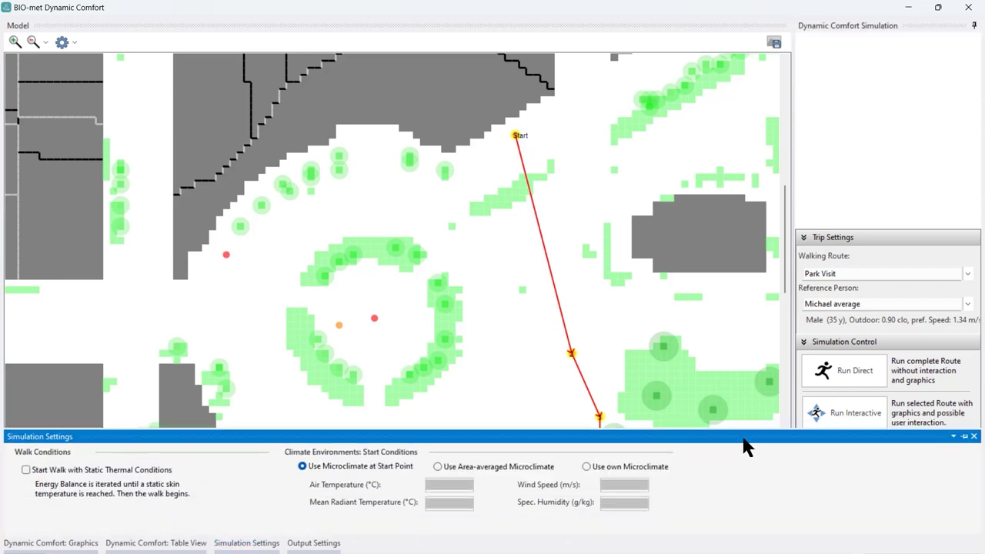
click(964, 436)
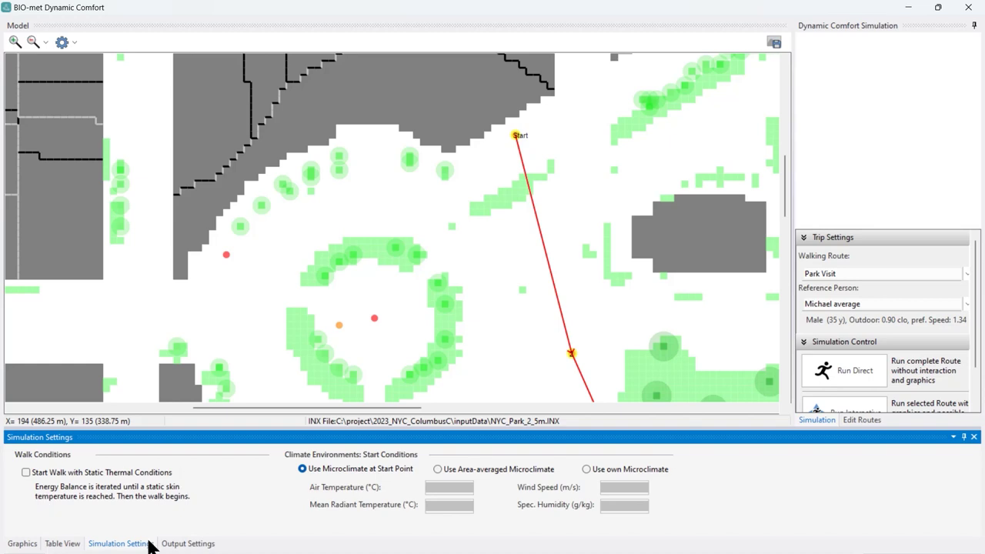
Use an own start microclimate with 20 °C air and mean radiant temperature, 1.0 m/s wind and 10.0 g/kg humidity, and enable static thermal start conditions.
click(587, 469)
click(440, 488)
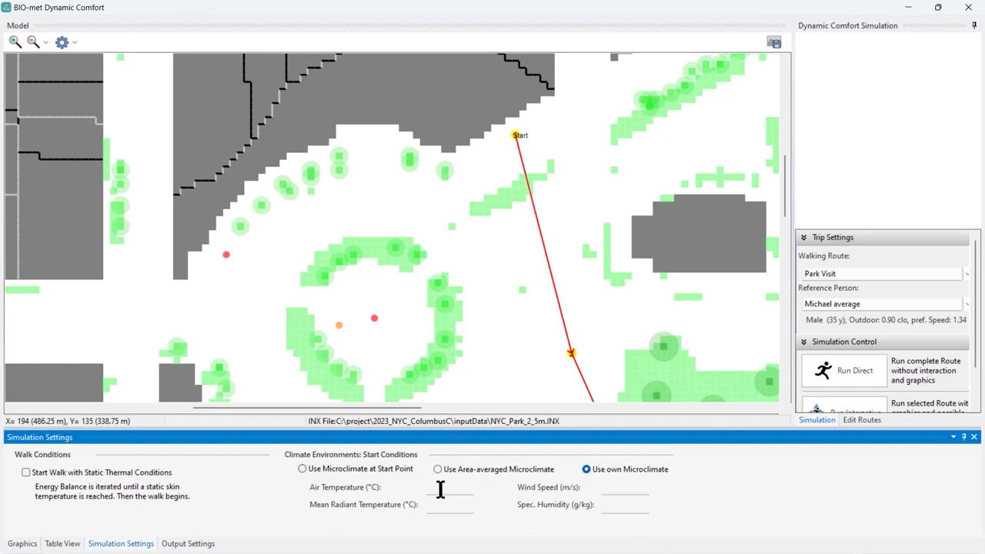
text(20)
click(440, 508)
text(20)
click(604, 490)
text(1.0)
click(613, 501)
text(10.0)
click(26, 474)
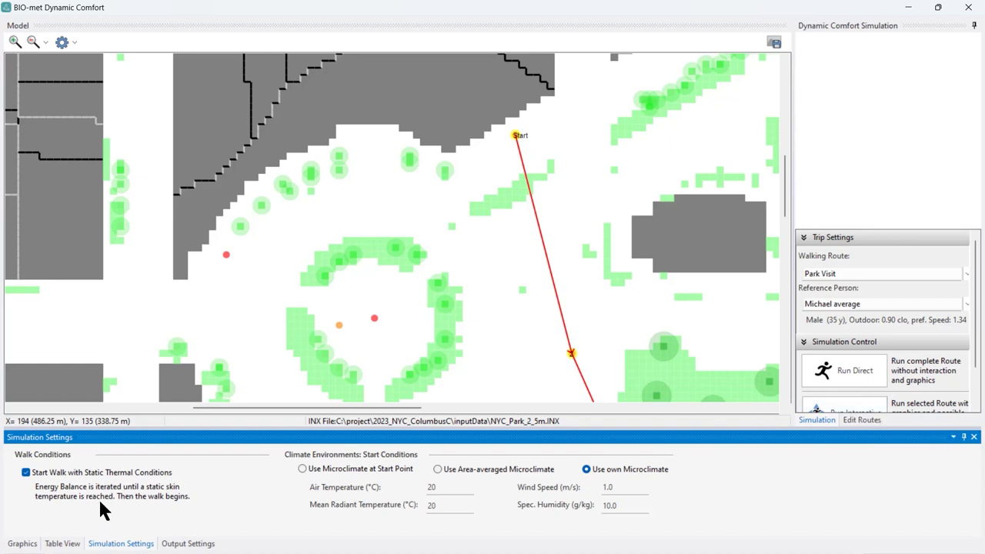
Display the dynamic comfort graphics, run the "Park Visit" route interactively, and move the live walker window off the map's centre.
click(23, 543)
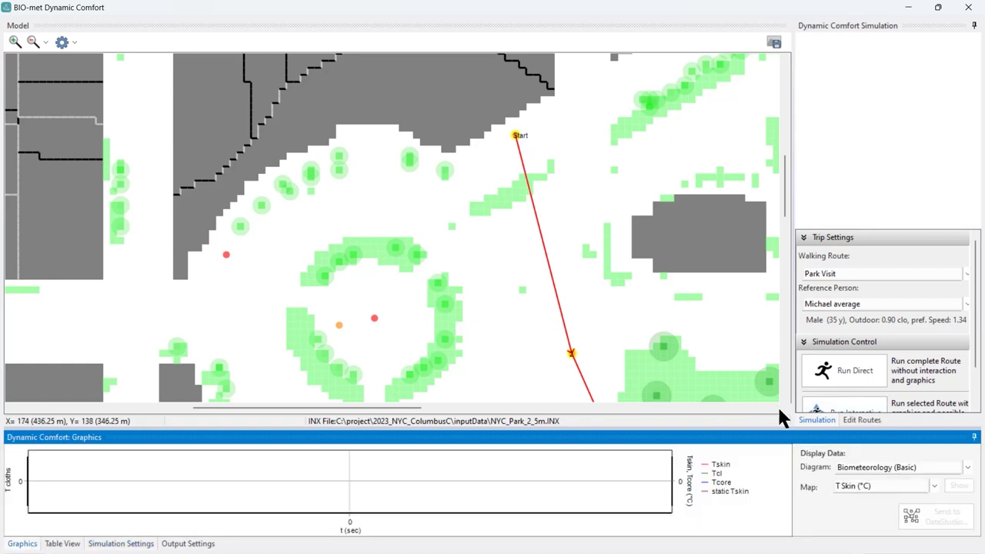
scroll(976, 292, down, 2)
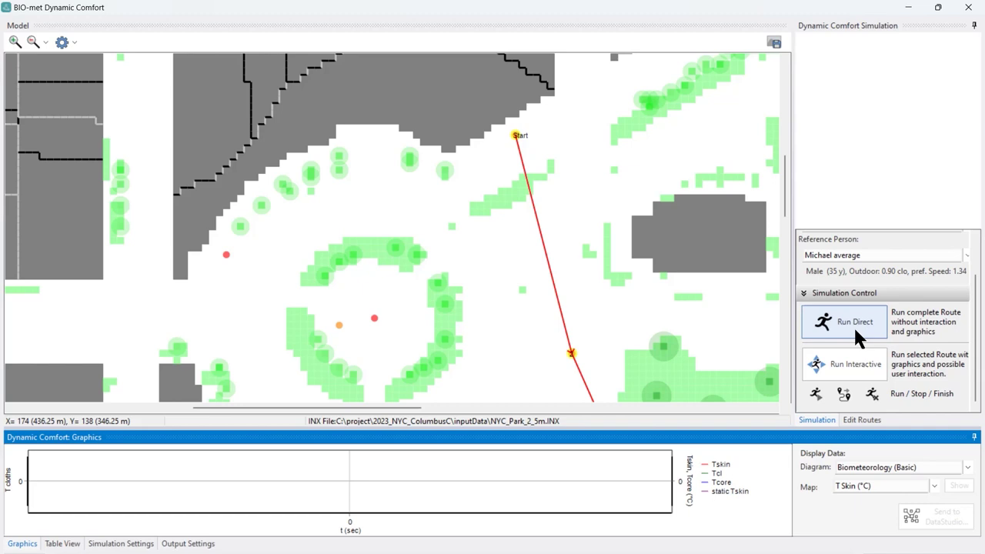
click(851, 365)
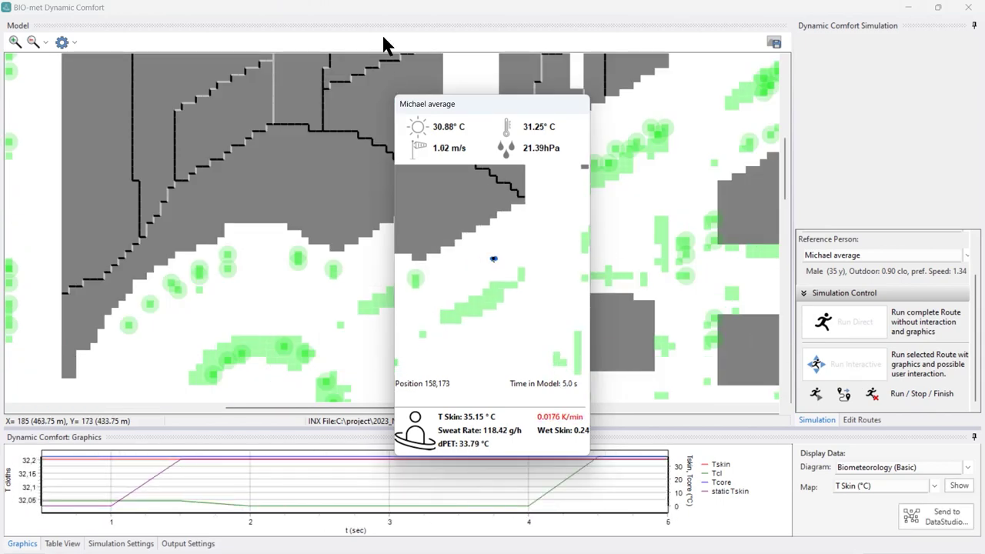
drag(469, 99, 667, 24)
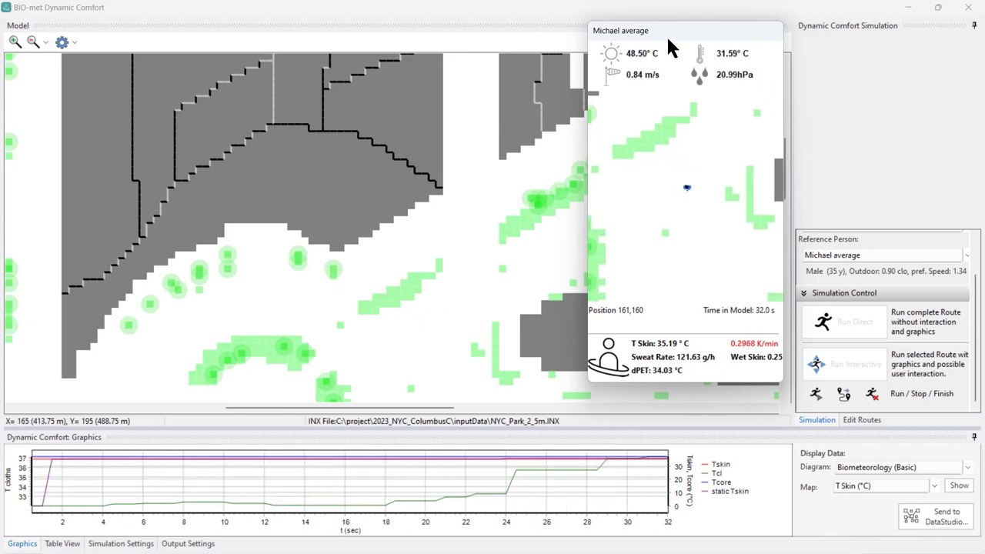
Move the live walker window farther off the map and plot the Biometeorology (Water) diagram for the running simulation.
drag(666, 34, 709, 24)
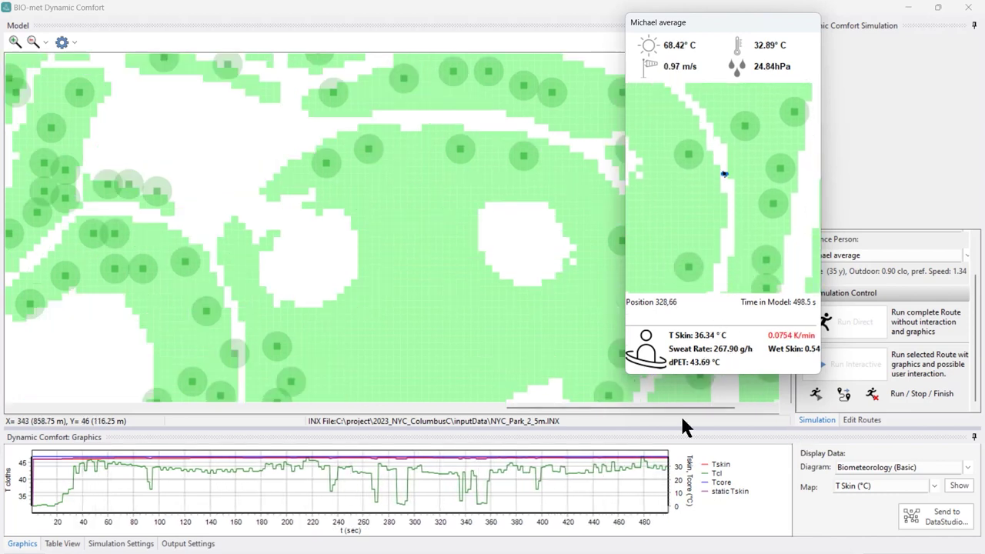
click(966, 468)
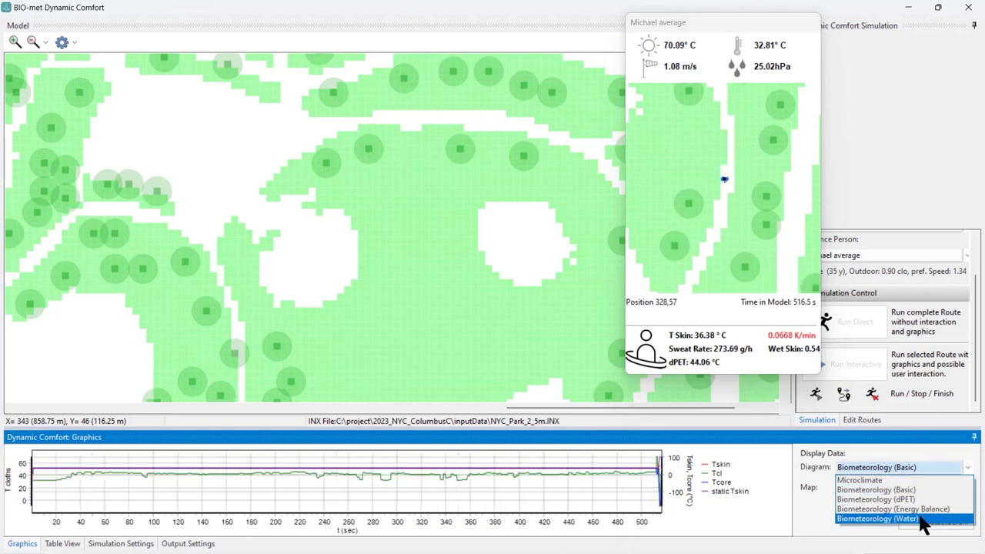
click(915, 518)
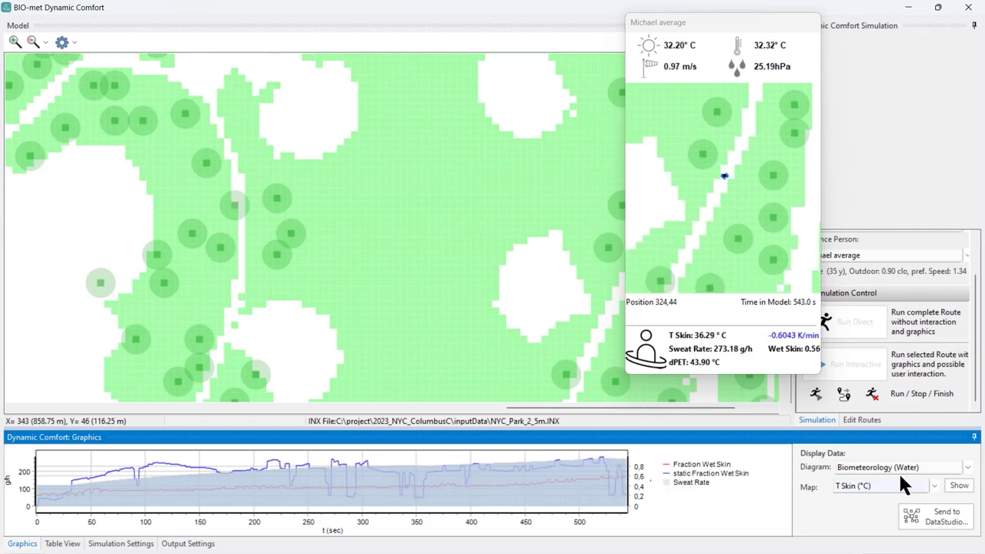
Plot the Biometeorology (Energy Balance) diagram of the running walk, followed by the Biometeorology (dPET) diagram.
click(966, 469)
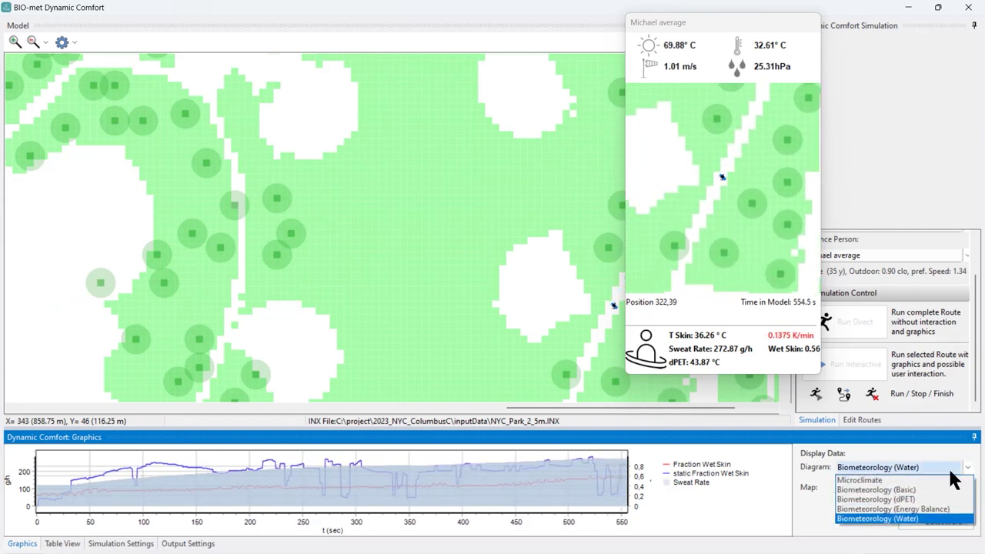
click(923, 508)
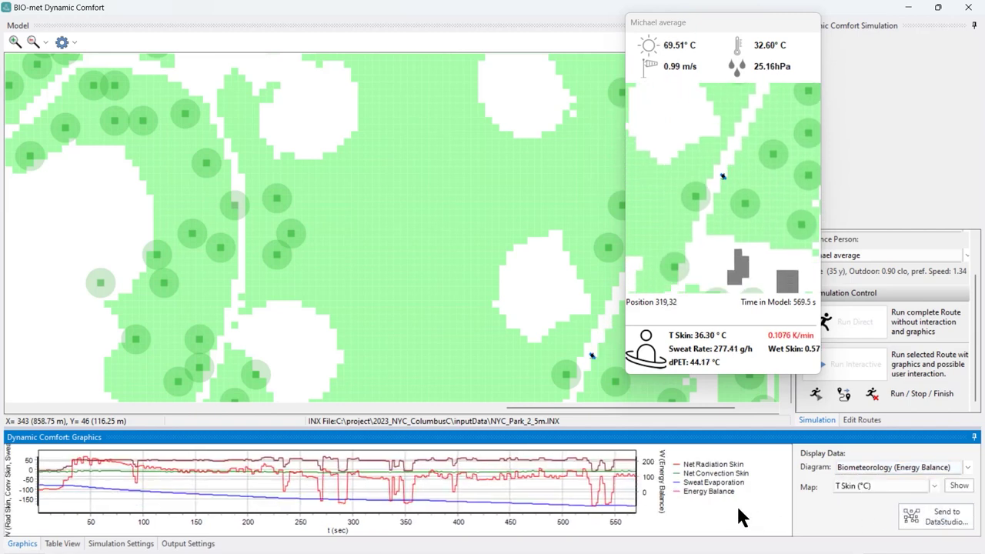
click(967, 469)
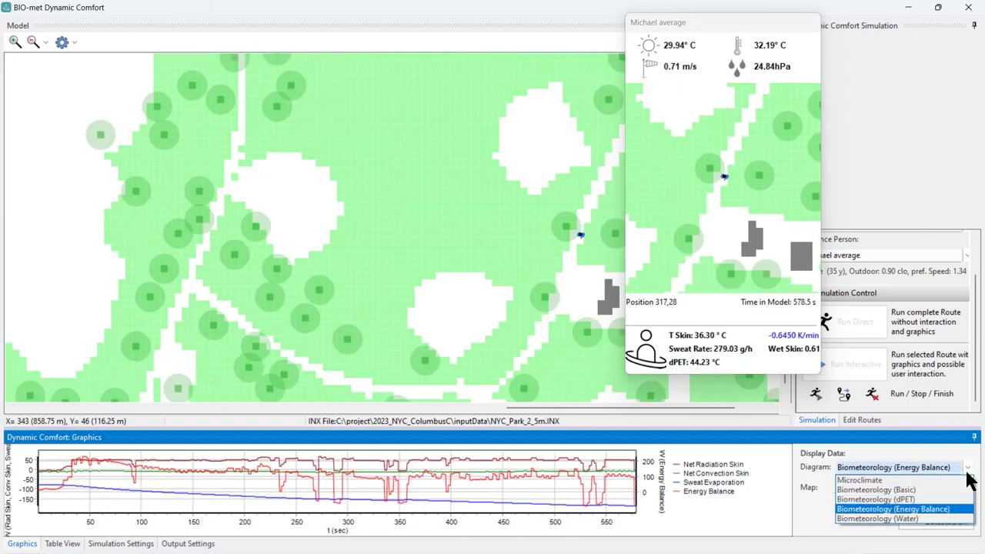
click(854, 520)
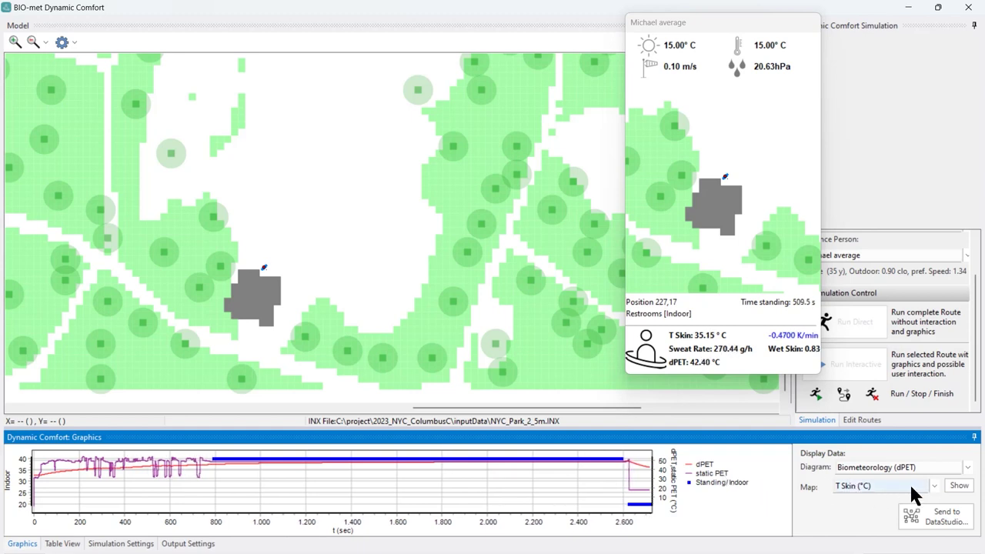
Return the graph to Biometeorology (Energy Balance) during the indoor Restrooms stop, and move the live walker window clear of more of the map.
click(965, 467)
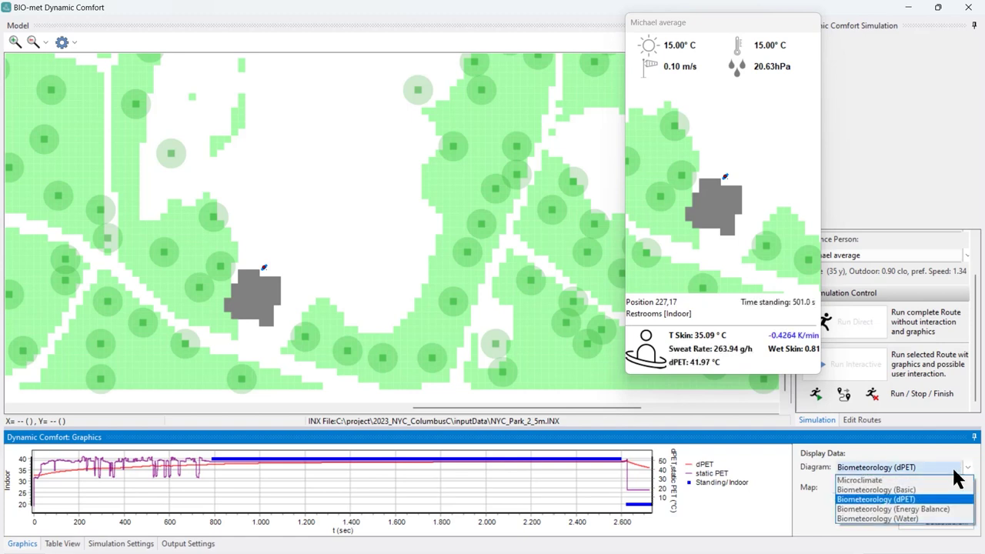
click(936, 509)
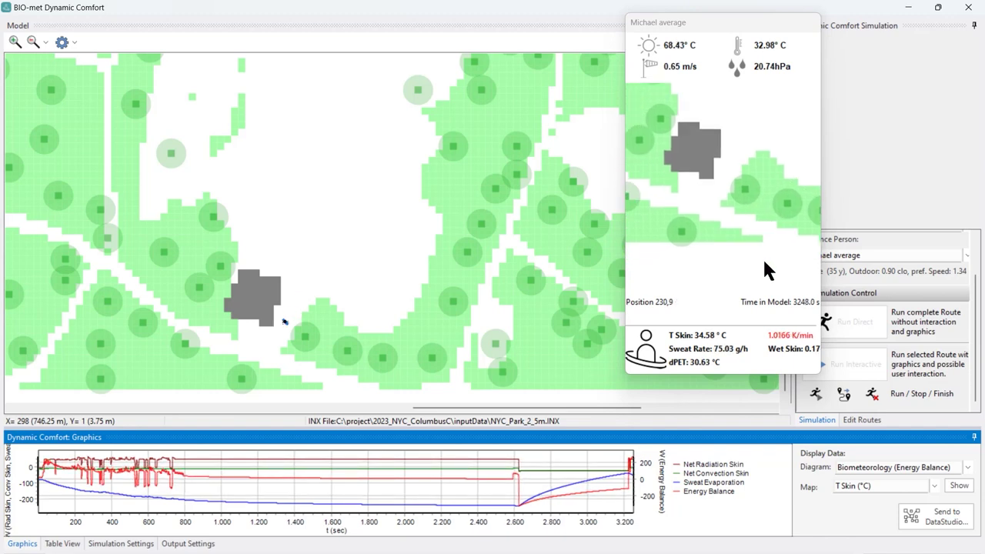
drag(713, 22, 794, 24)
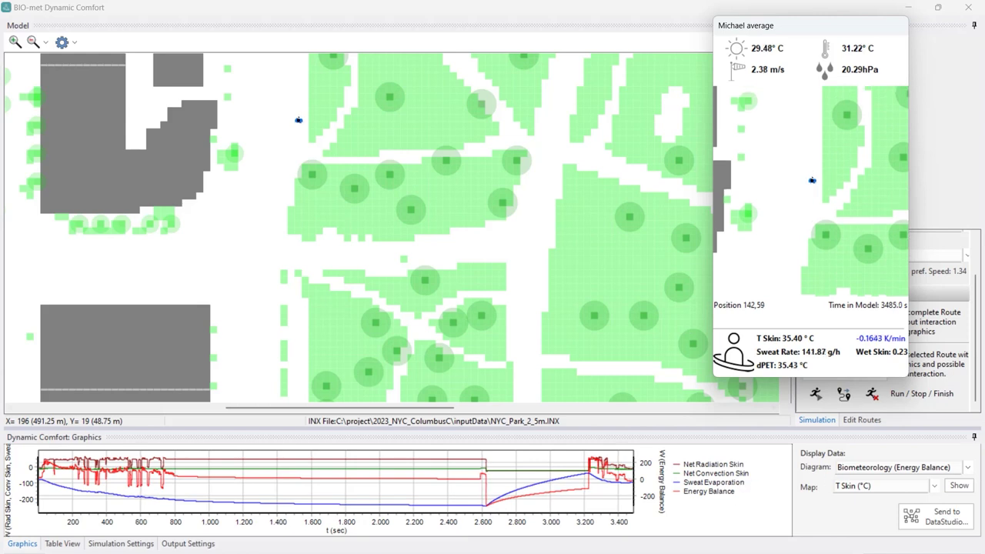
Display the Biometeorology (dPET) diagram for the rest of the route, and acknowledge the written output files once the run finishes.
click(967, 467)
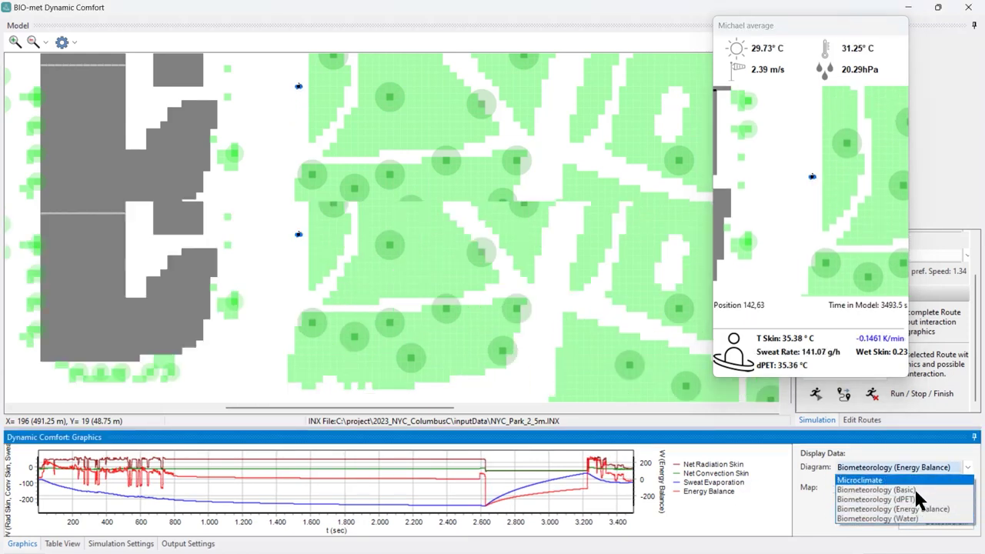
click(885, 509)
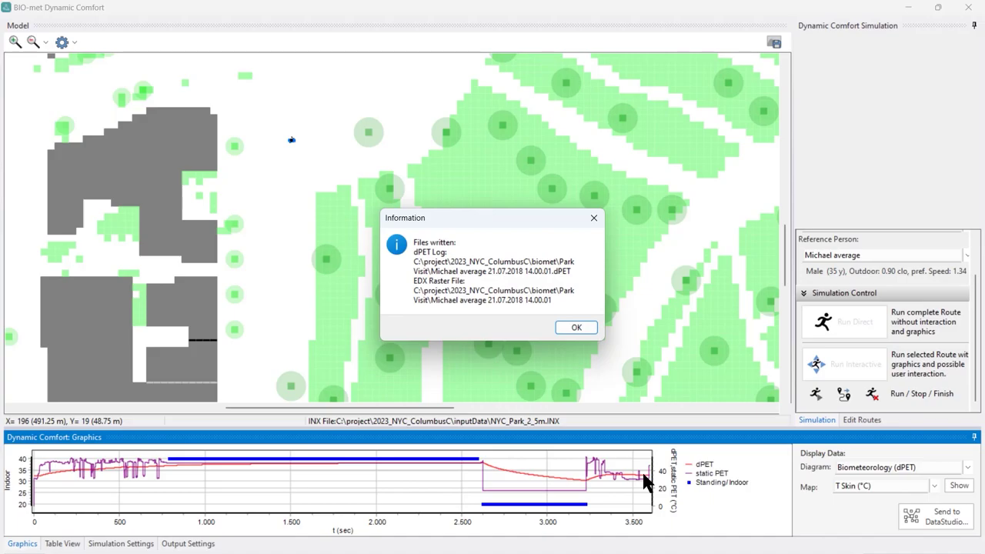
key(Return)
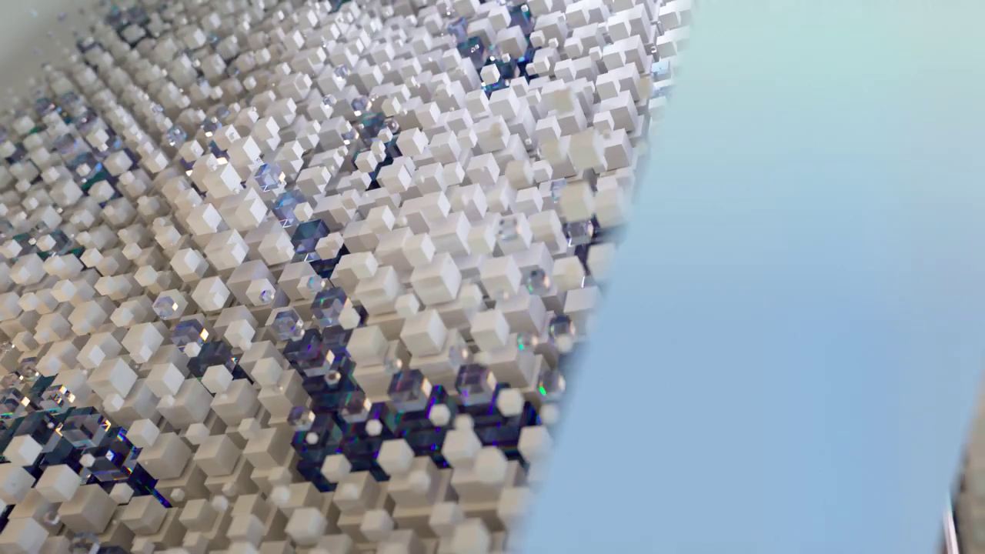